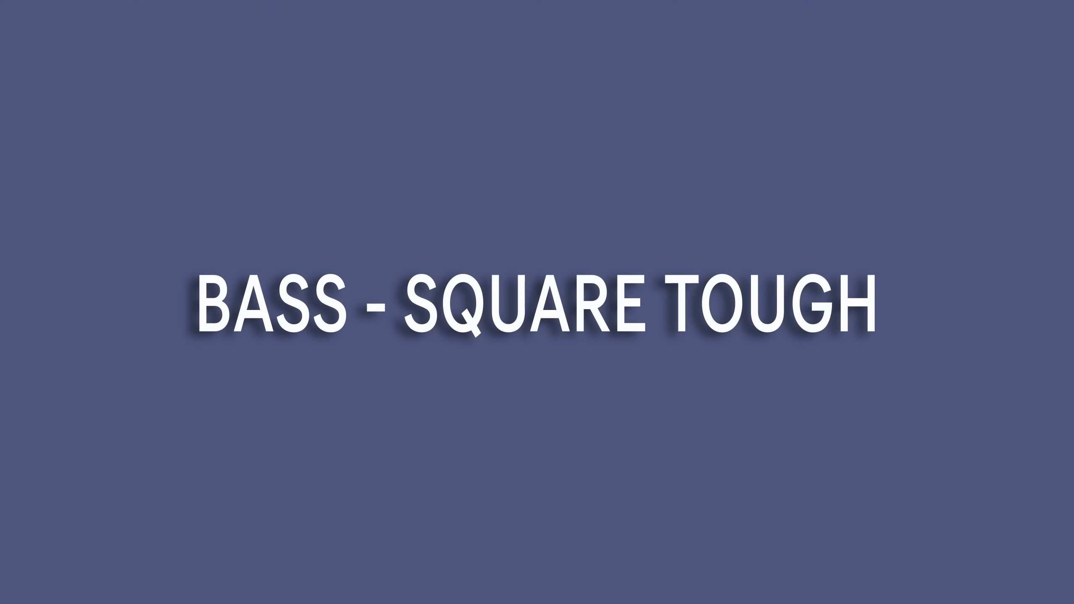
Open the Bass clip and select its eight E0 notes one at a time to examine their eighth-note spacing
left_click(505, 254)
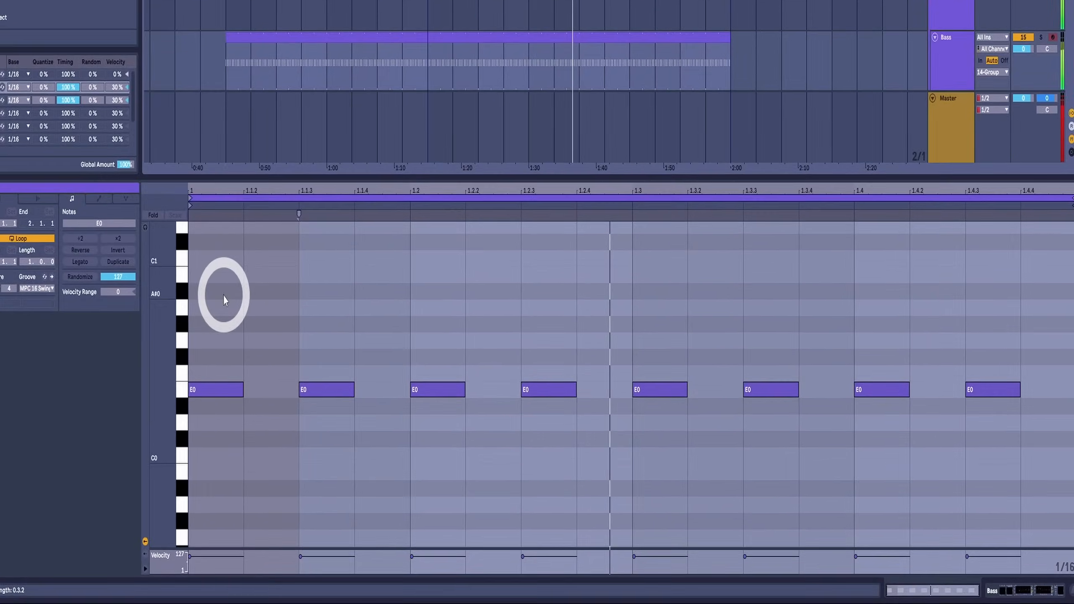
left_click(310, 415)
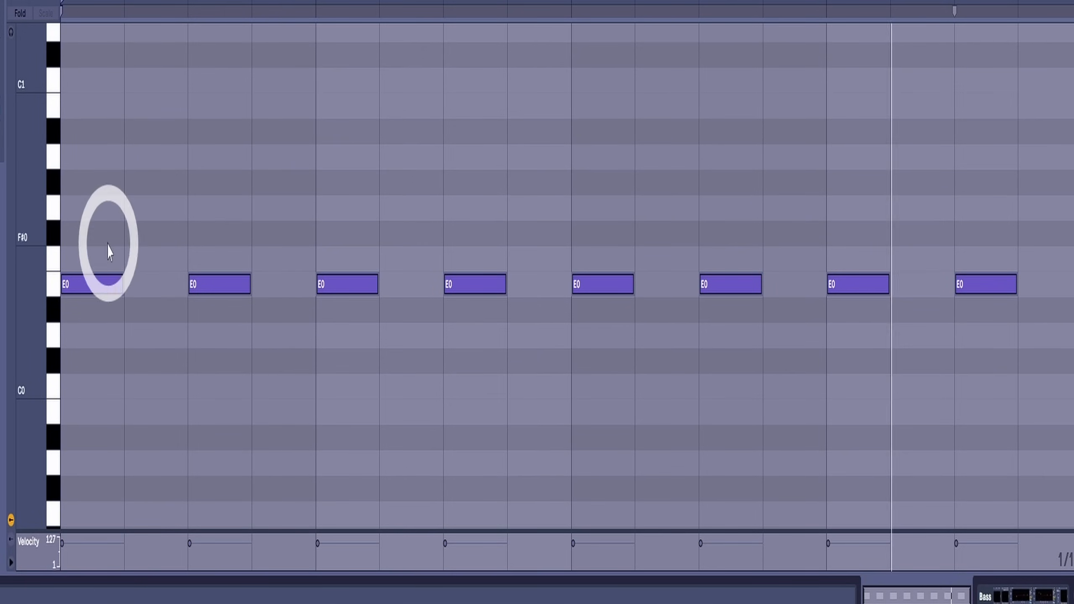
left_click(96, 286)
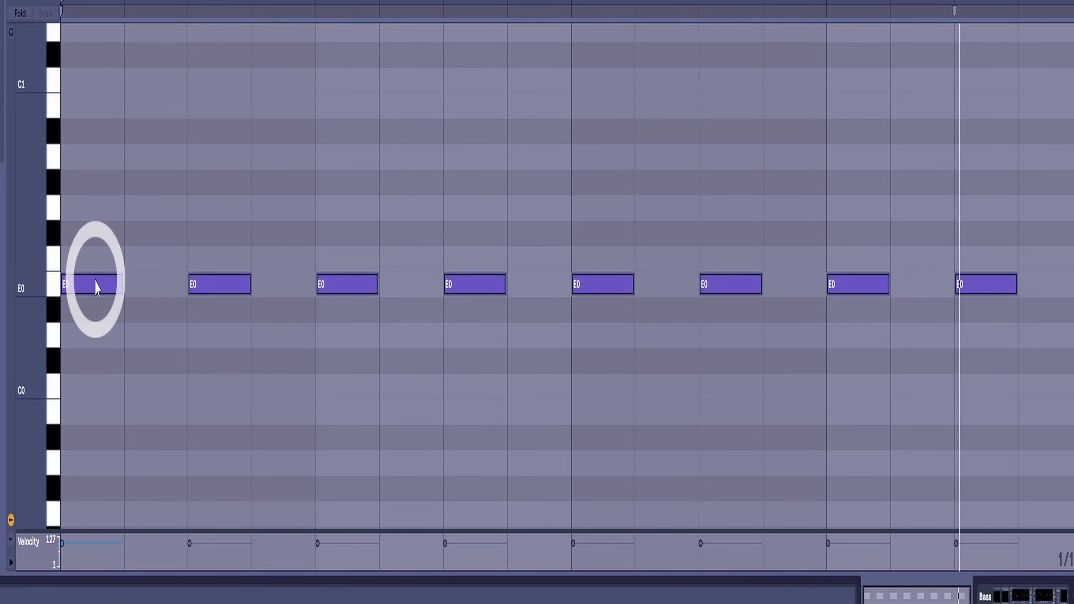
left_click_drag(90, 198, 96, 374)
left_click_drag(257, 180, 237, 367)
left_click_drag(376, 181, 356, 419)
left_click_drag(498, 182, 478, 402)
left_click_drag(640, 193, 626, 389)
left_click_drag(728, 187, 731, 414)
left_click_drag(875, 182, 886, 376)
left_click_drag(991, 171, 958, 374)
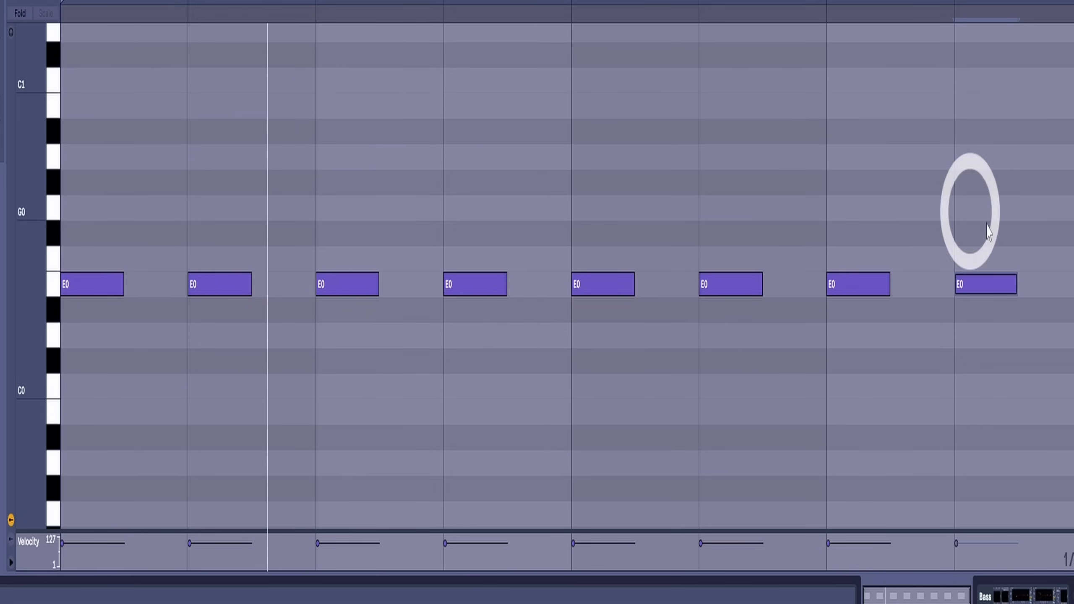
key("ctrl+1")
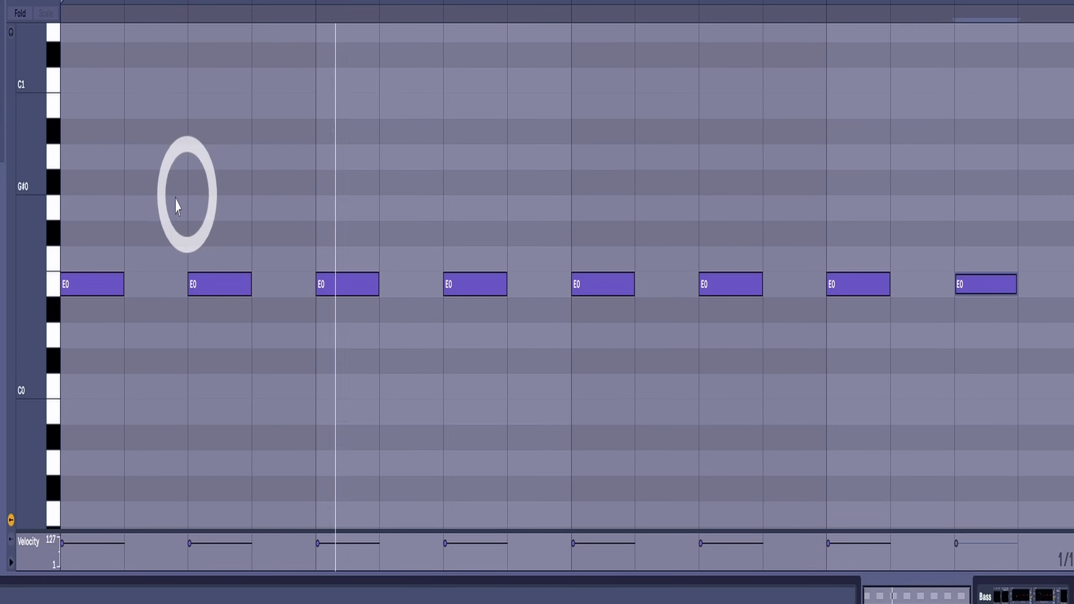
Try shifting all eight E0 notes in the Bass clip one sixteenth later, and return them to the original positions
left_click_drag(101, 161, 996, 386)
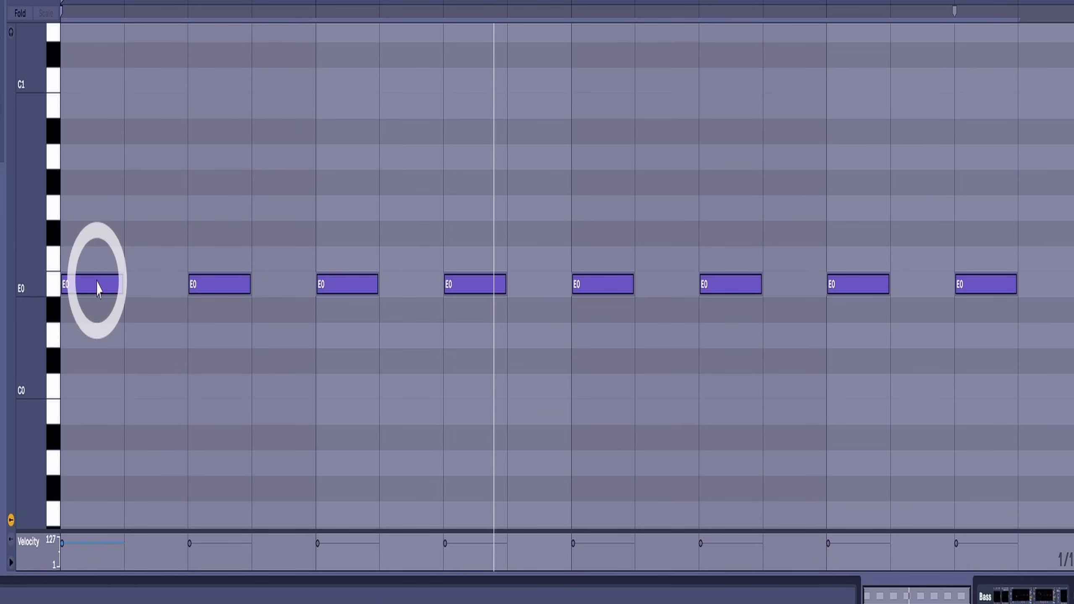
left_click_drag(97, 289, 161, 286)
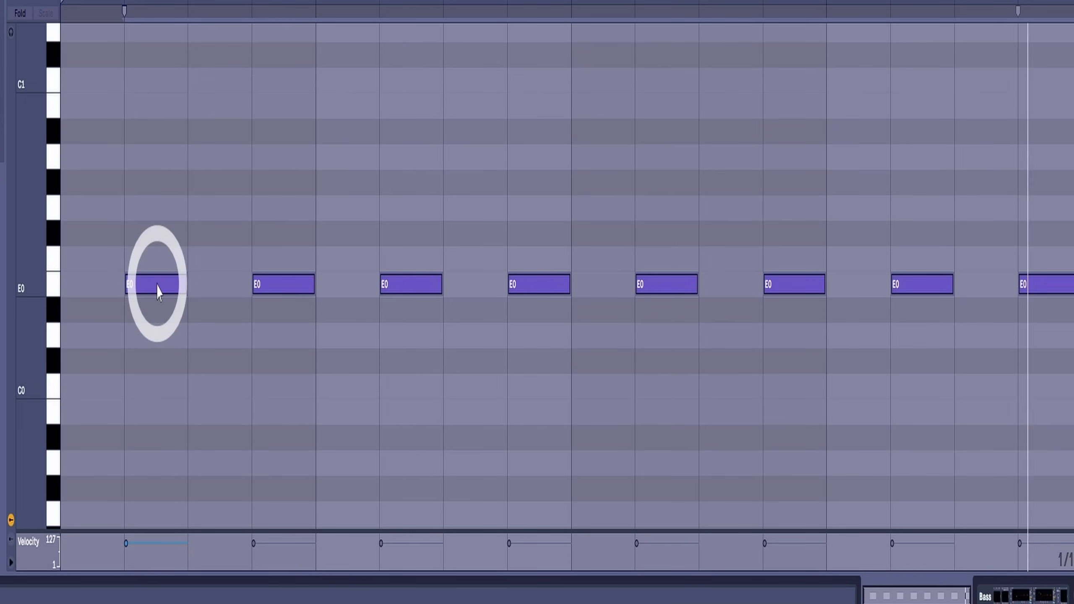
left_click_drag(158, 292, 100, 298)
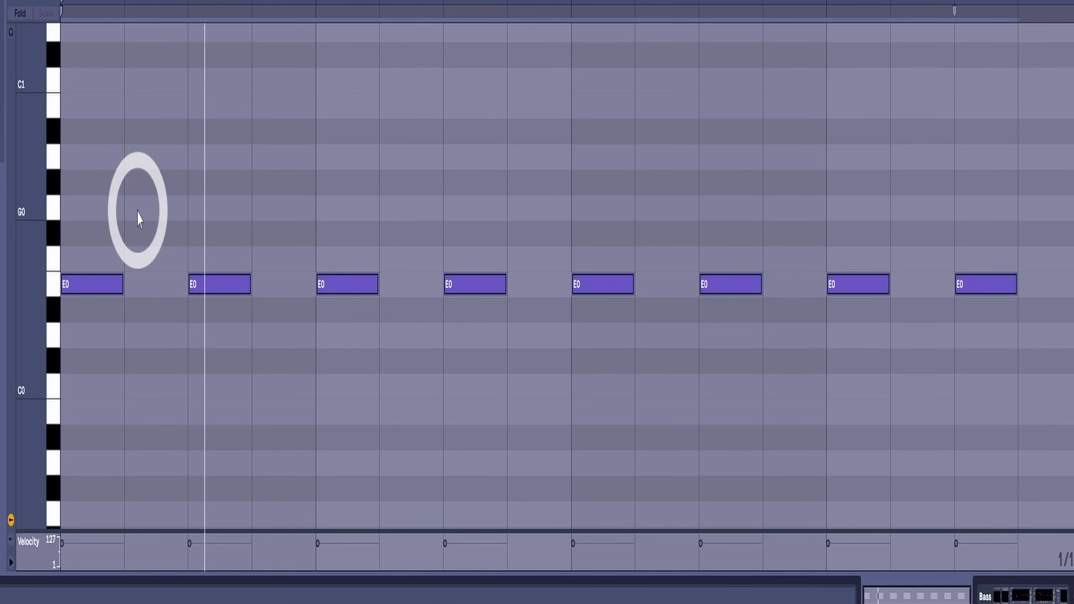
left_click_drag(108, 164, 1073, 463)
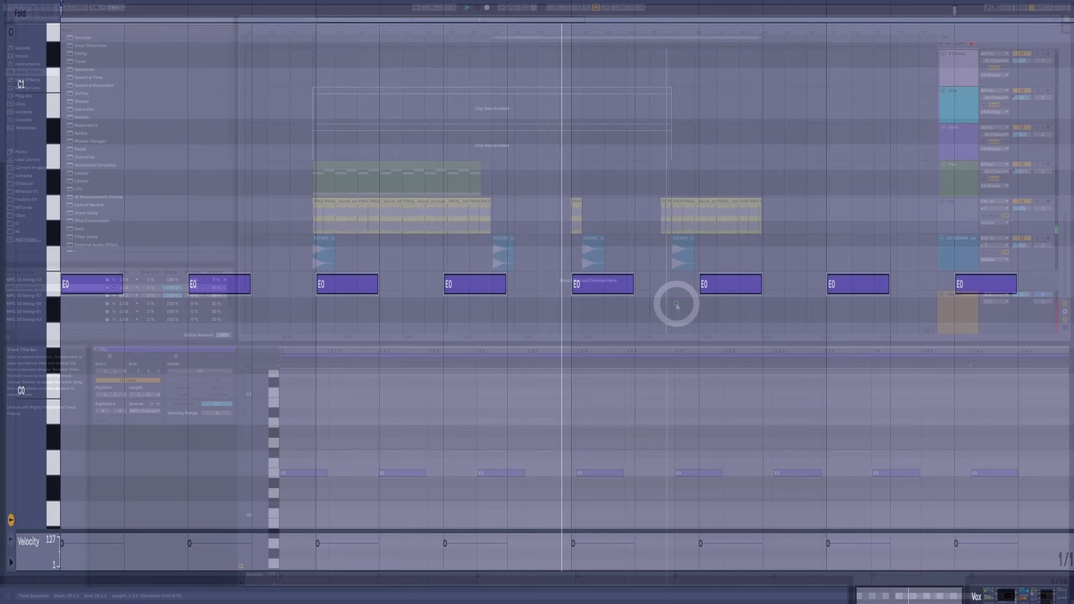
Set the HiCut macro in the Vox track's Audio Effect Rack to 98 and loop the eight bars from bar 57
left_click_drag(761, 537, 762, 540)
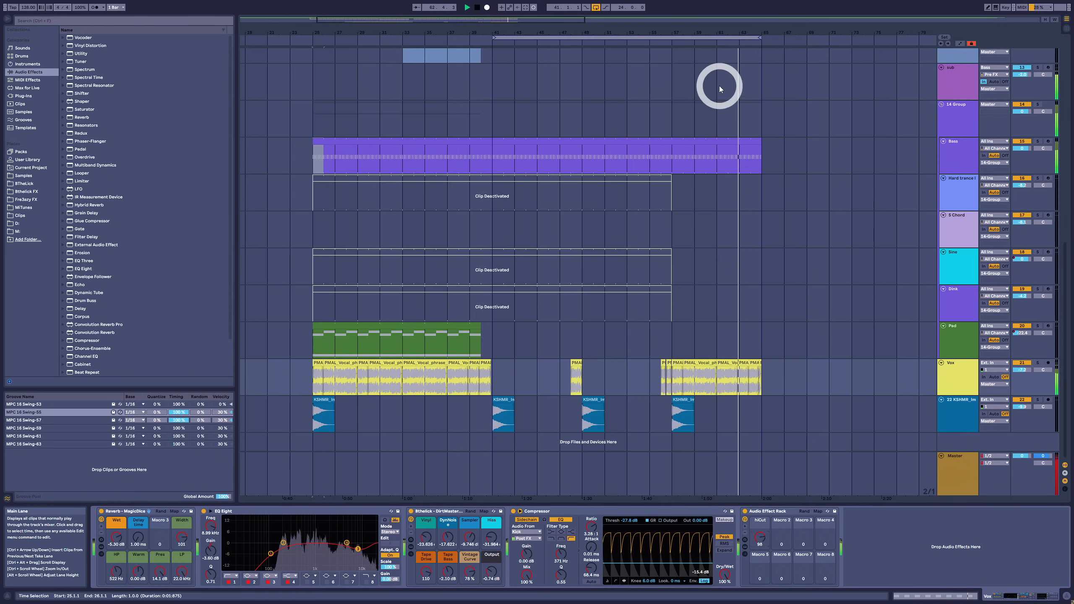
left_click(674, 37)
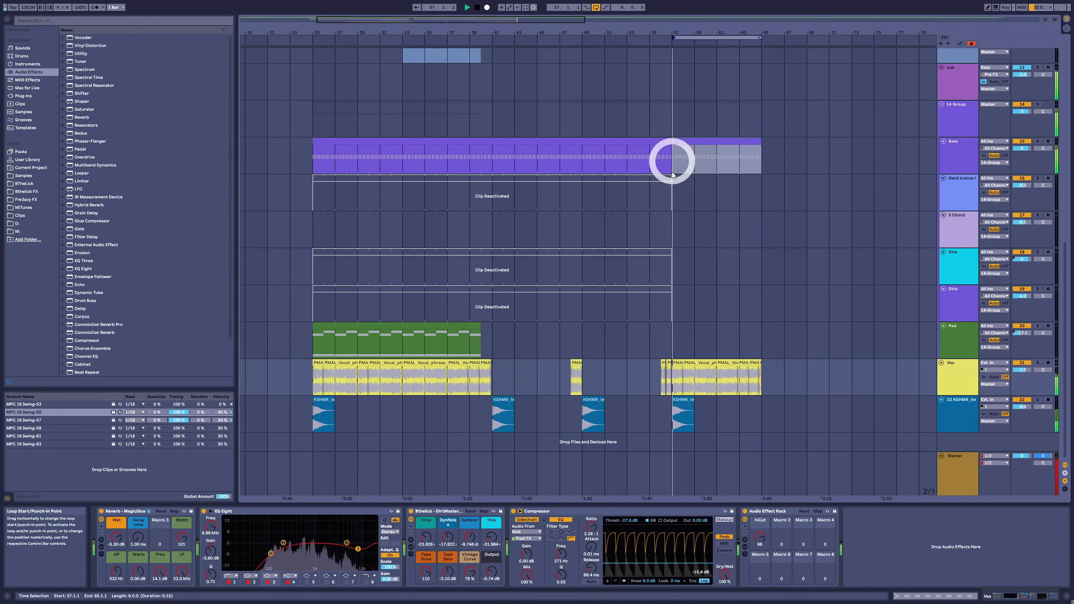
In the Bass clip, move the fourth and seventh E0 notes one sixteenth later and delete the fifth note at 1.3
double_click(702, 139)
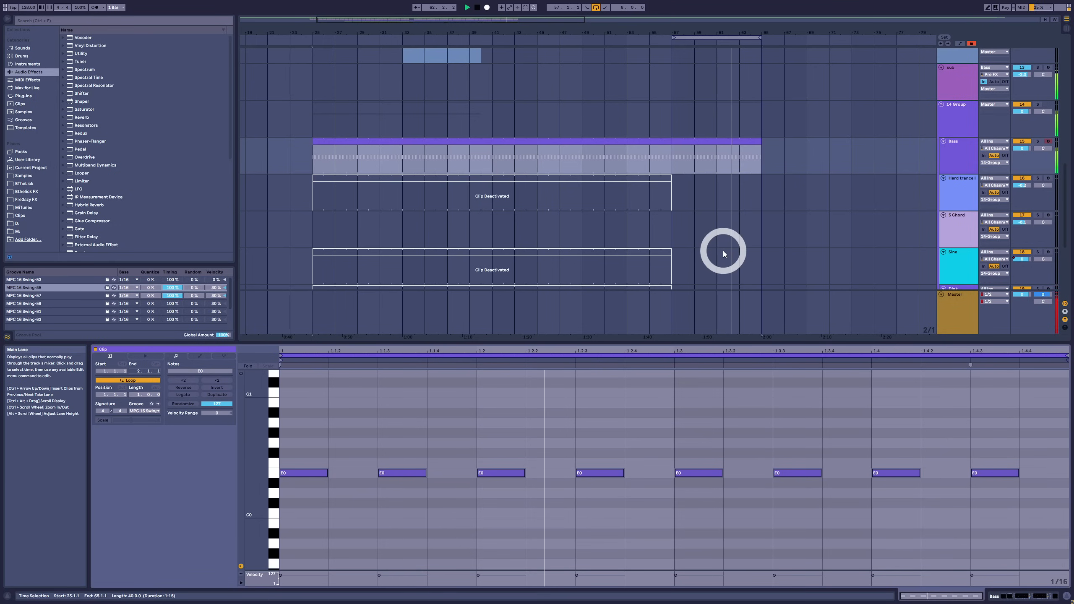
scroll(839, 242, "down", 5)
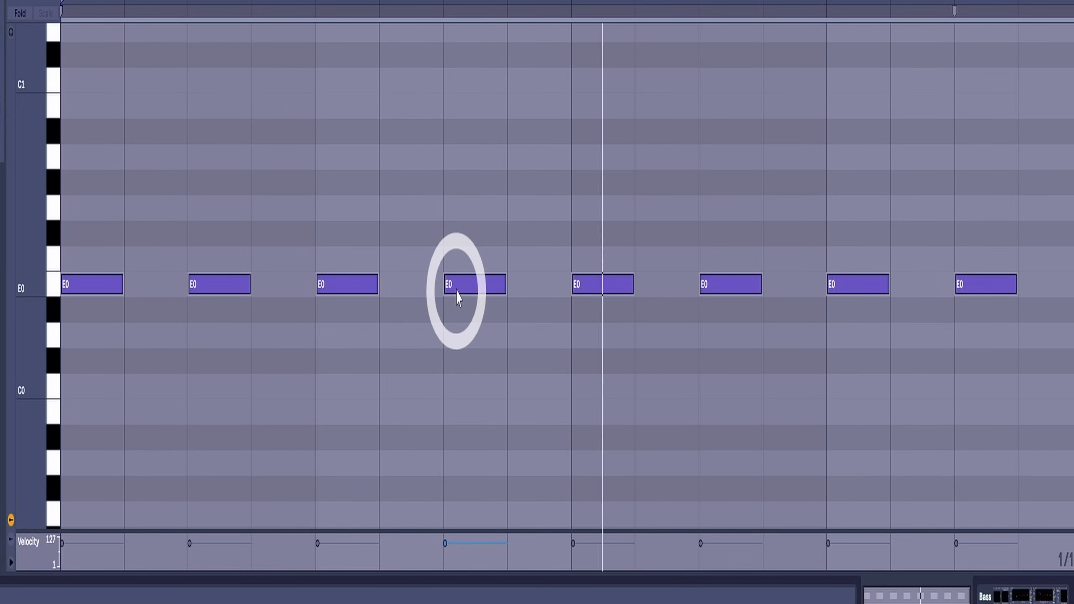
left_click_drag(461, 199, 452, 391)
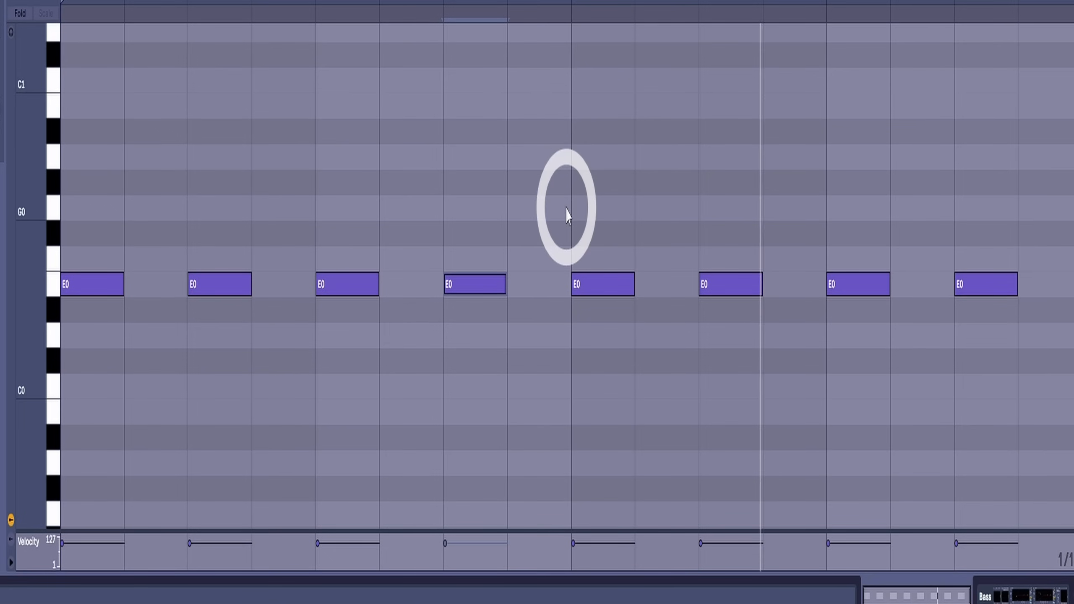
left_click_drag(475, 385, 577, 347)
key("Delete")
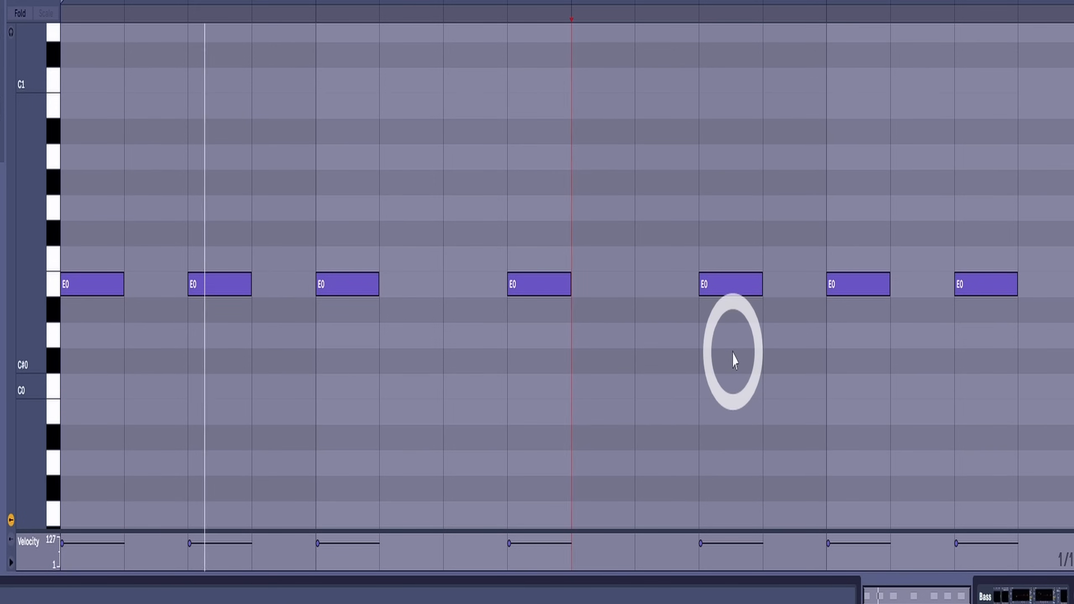
left_click(850, 282)
left_click_drag(851, 282, 915, 290)
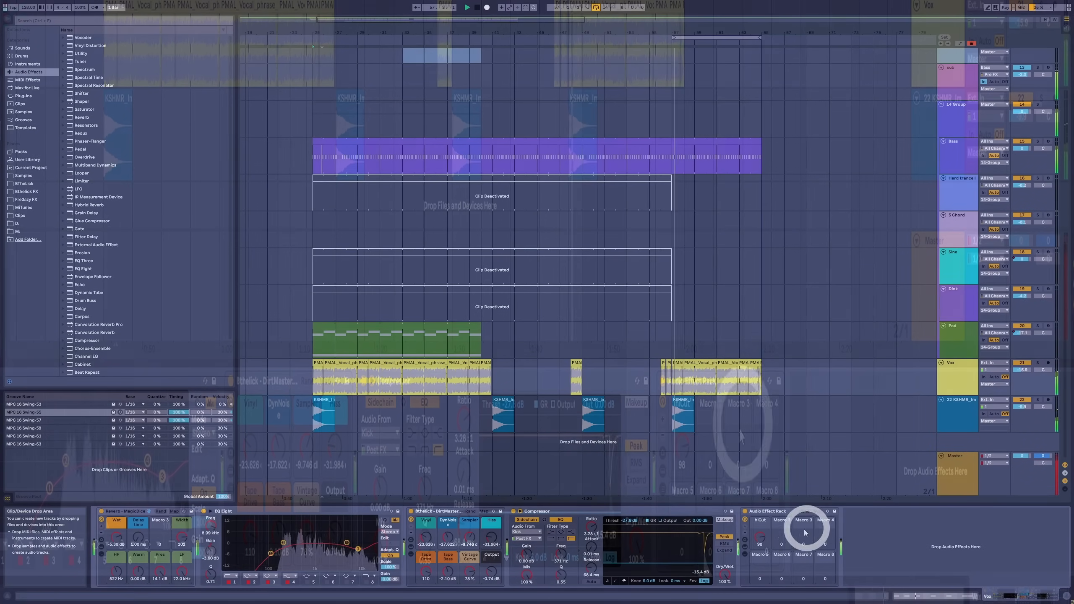
Turn down the HiCut macro in the Vox track's Audio Effect Rack
left_click(760, 540)
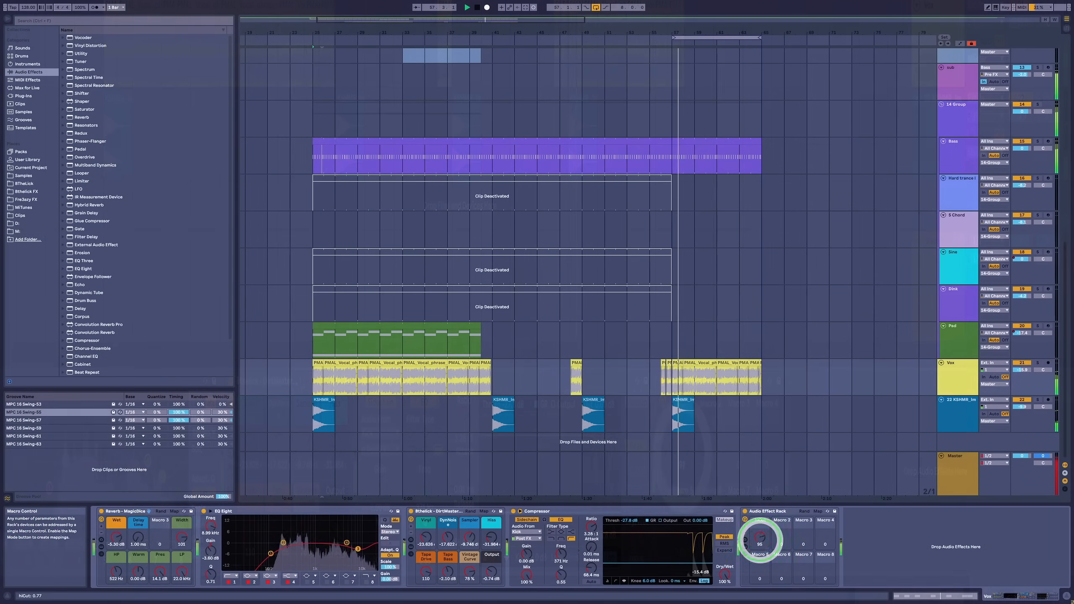
left_click_drag(760, 540, 760, 555)
scroll(613, 237, "up", 5)
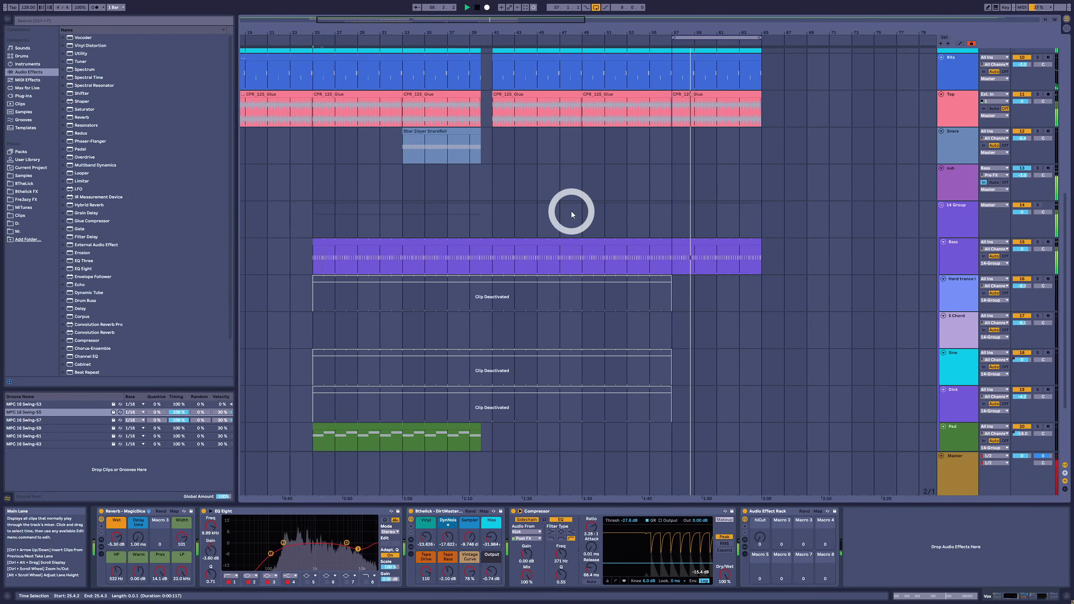
double_click(488, 304)
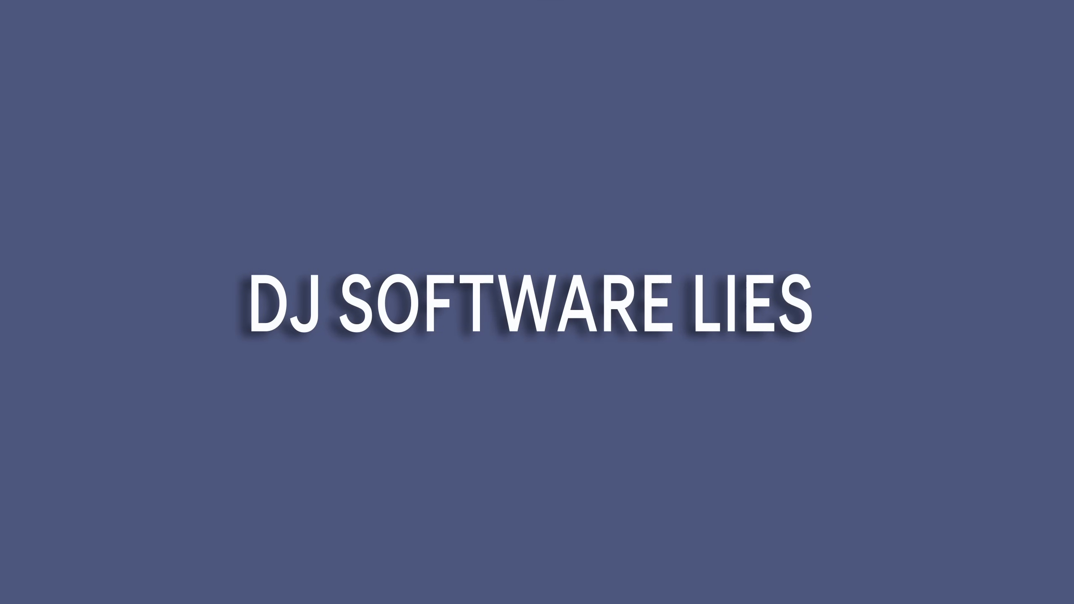
Enter sixteenth notes E3, F#3, G3, A3, B3, C4 and D4 in the Hard trance lead clip, one per beat from 1.1.3
left_click(499, 104)
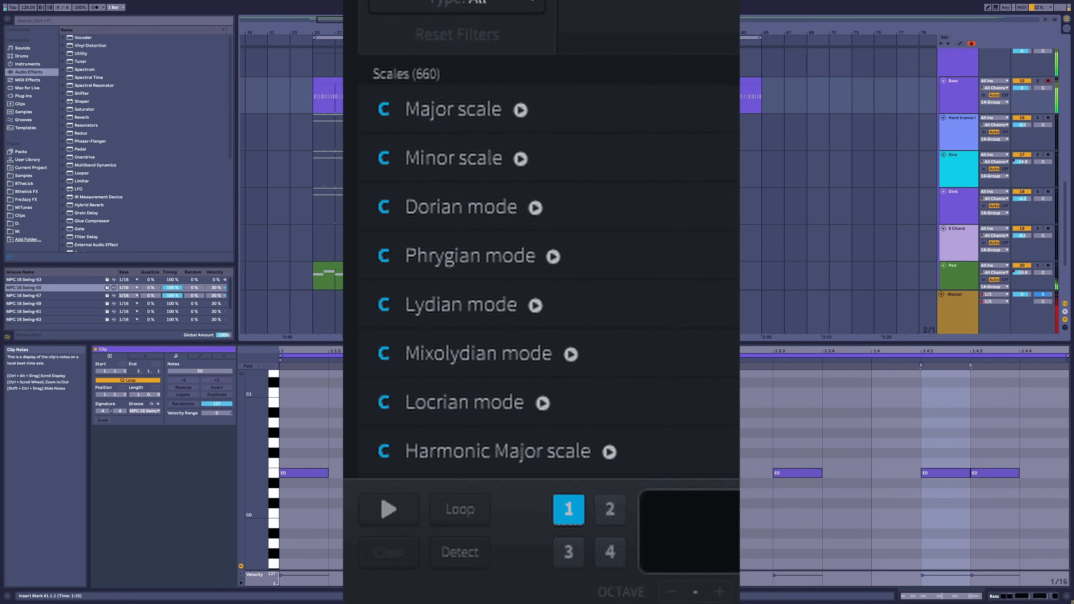
left_click(499, 105)
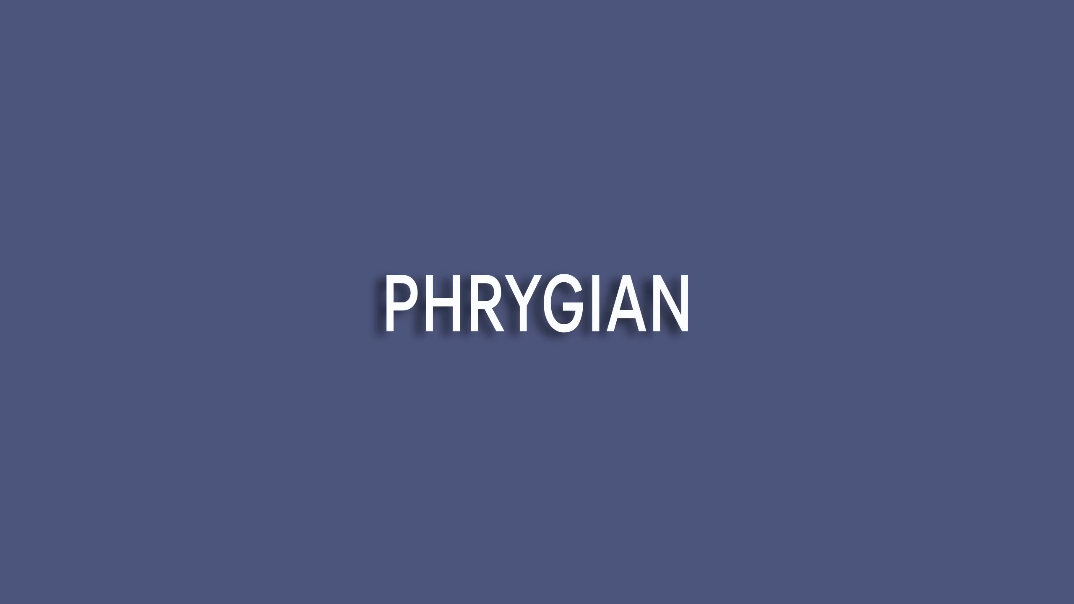
left_click(340, 509)
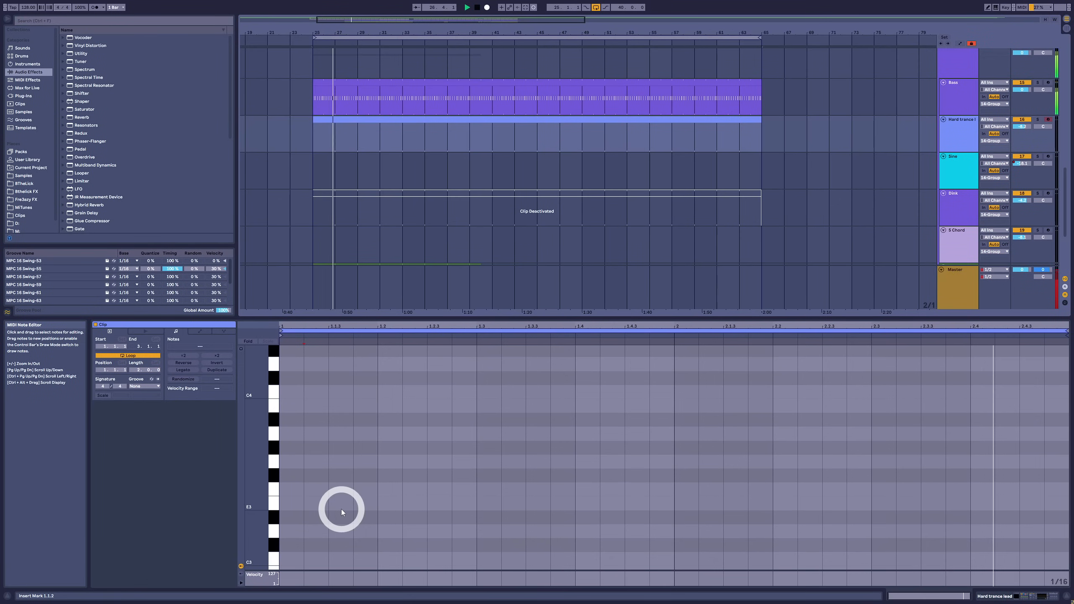
double_click(341, 509)
left_click(448, 490)
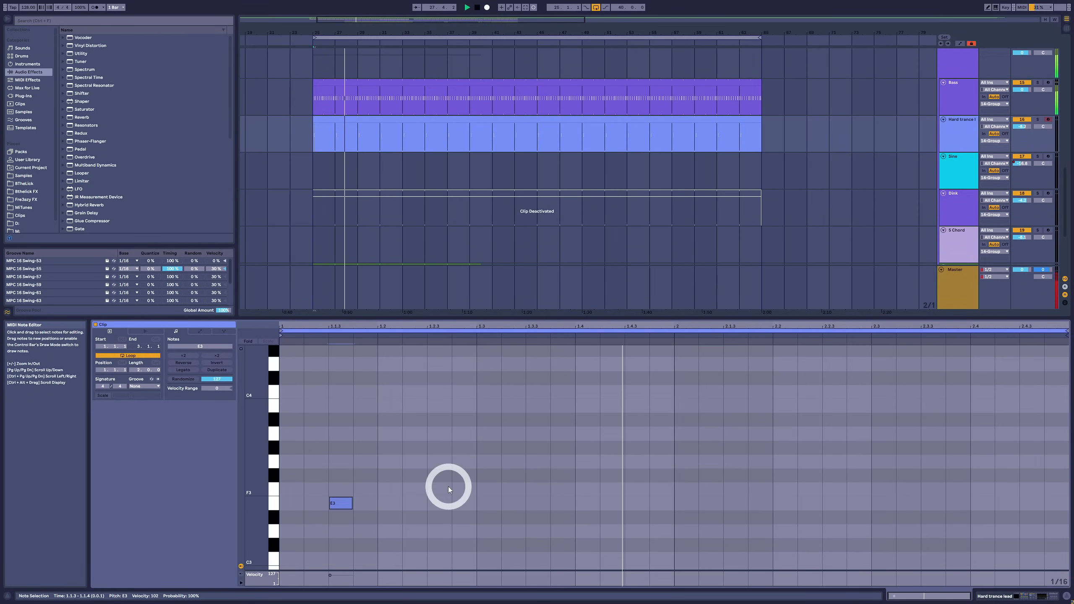
double_click(439, 477)
double_click(535, 462)
double_click(637, 434)
double_click(738, 408)
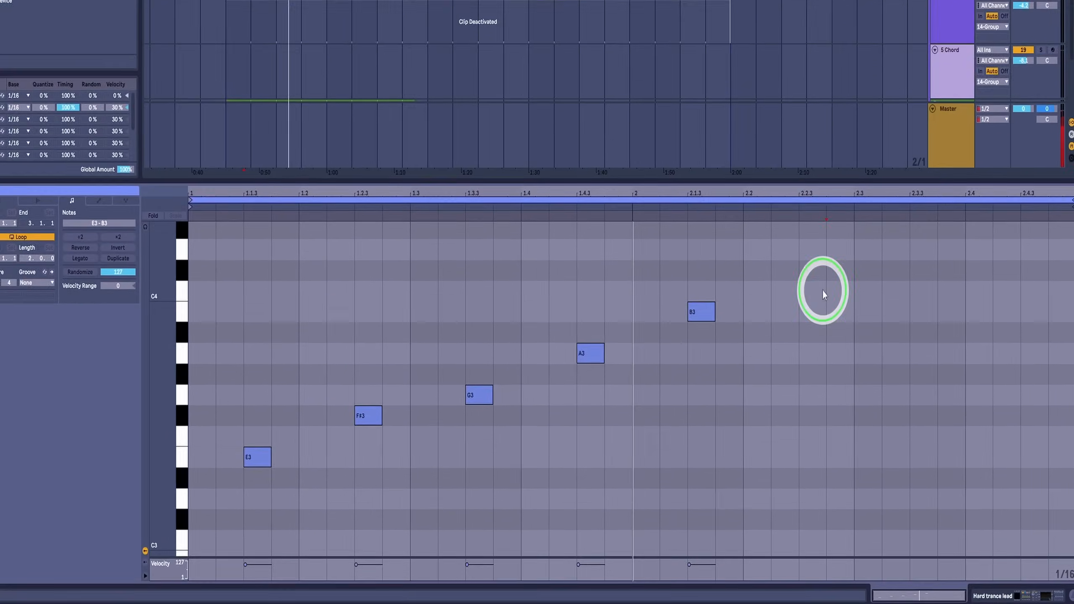
double_click(824, 302)
double_click(927, 260)
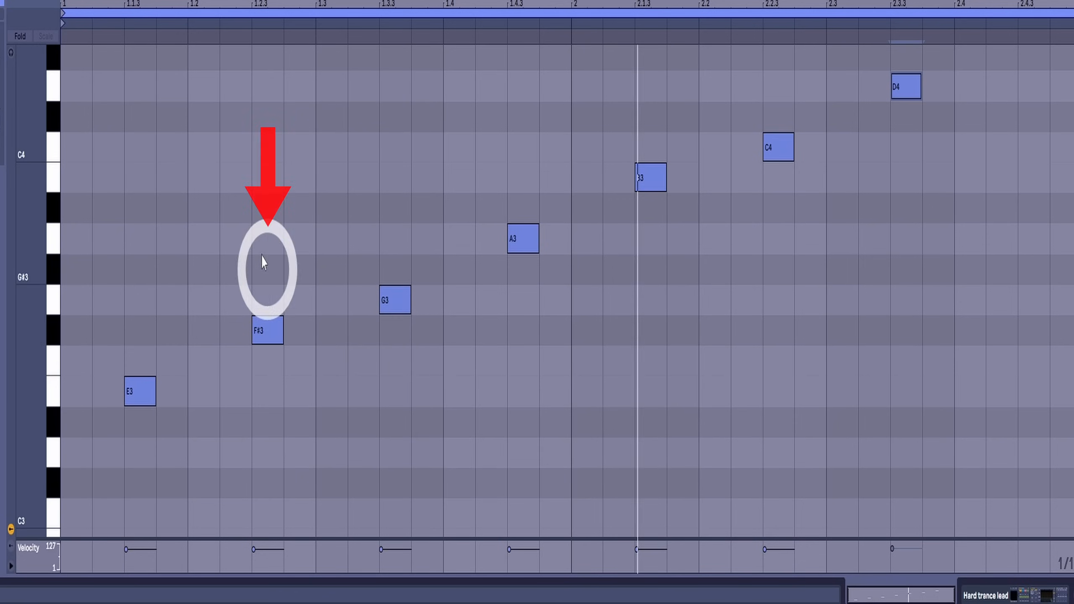
Lower the F#3 note to F3 and delete the G3, A3 and D4 notes from the lead clip
left_click(268, 331)
key("Down")
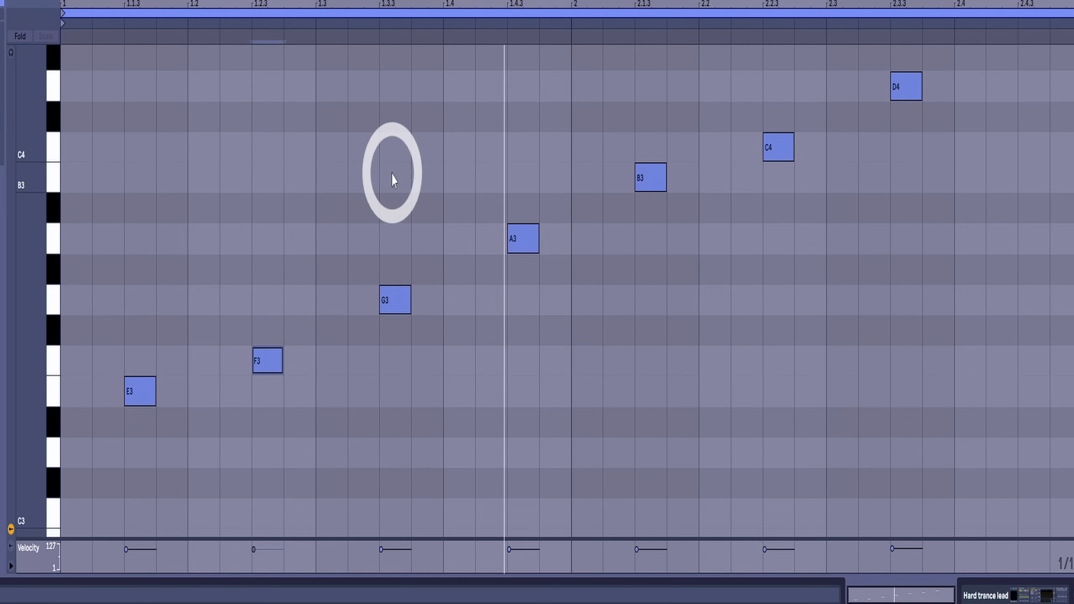
left_click_drag(392, 173, 533, 505)
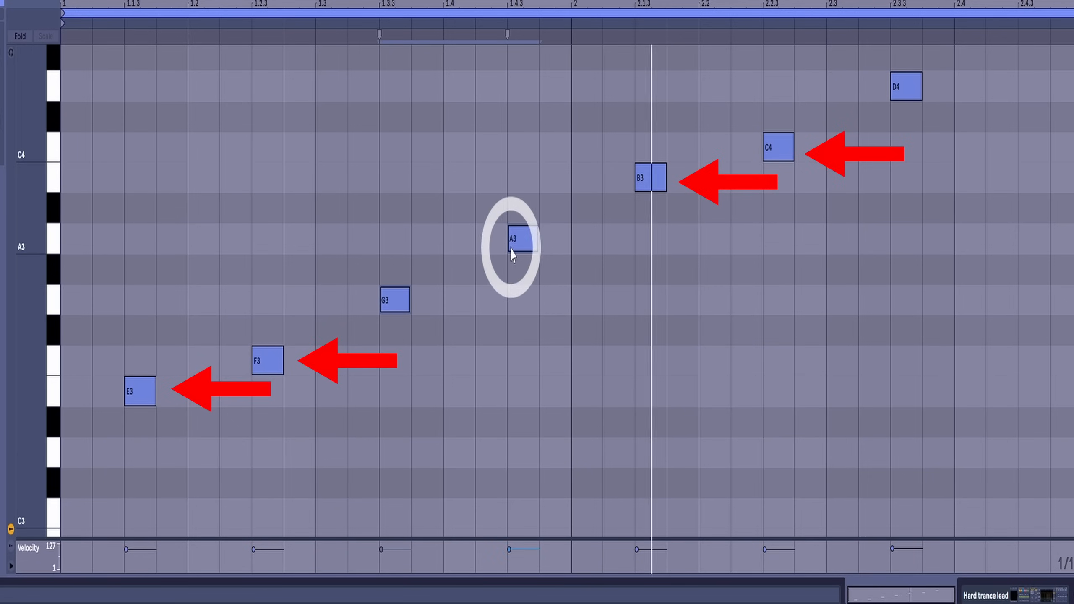
key("Delete")
left_click_drag(863, 125, 909, 79)
key("Delete")
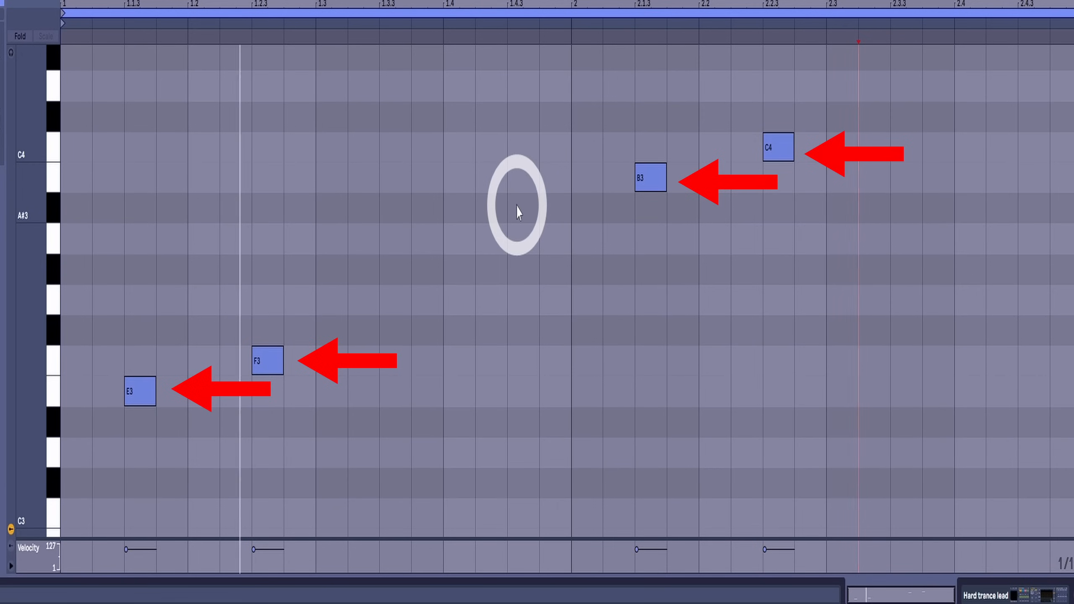
Move the B3 and C4 notes two beats earlier and add a sixteenth E3 note at 1.4.4
left_click_drag(597, 74, 815, 338)
left_click(648, 186)
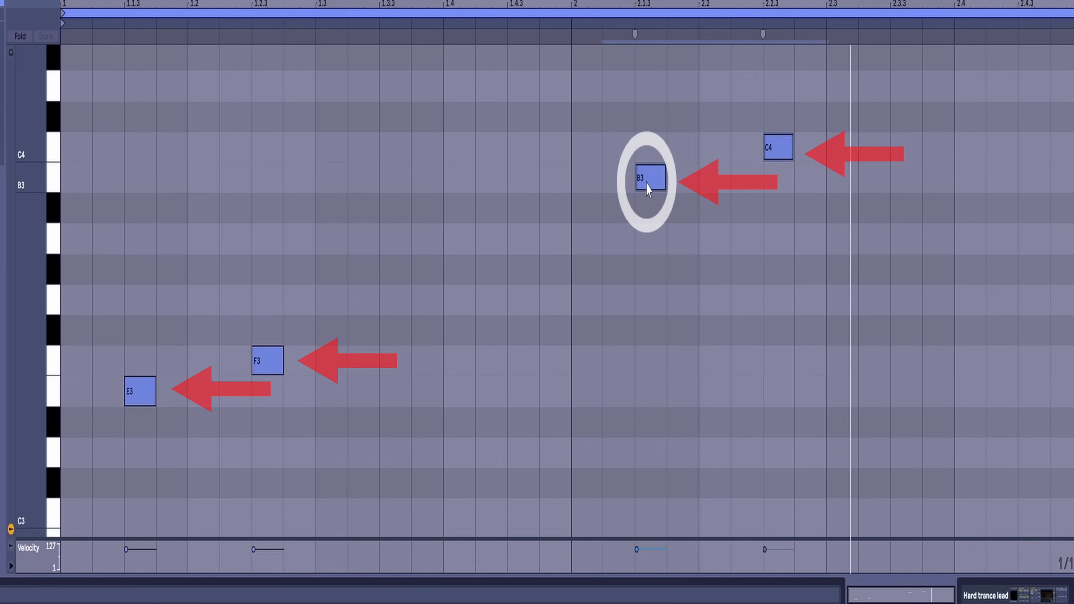
left_click_drag(648, 186, 401, 183)
double_click(553, 421)
left_click_drag(552, 421, 553, 403)
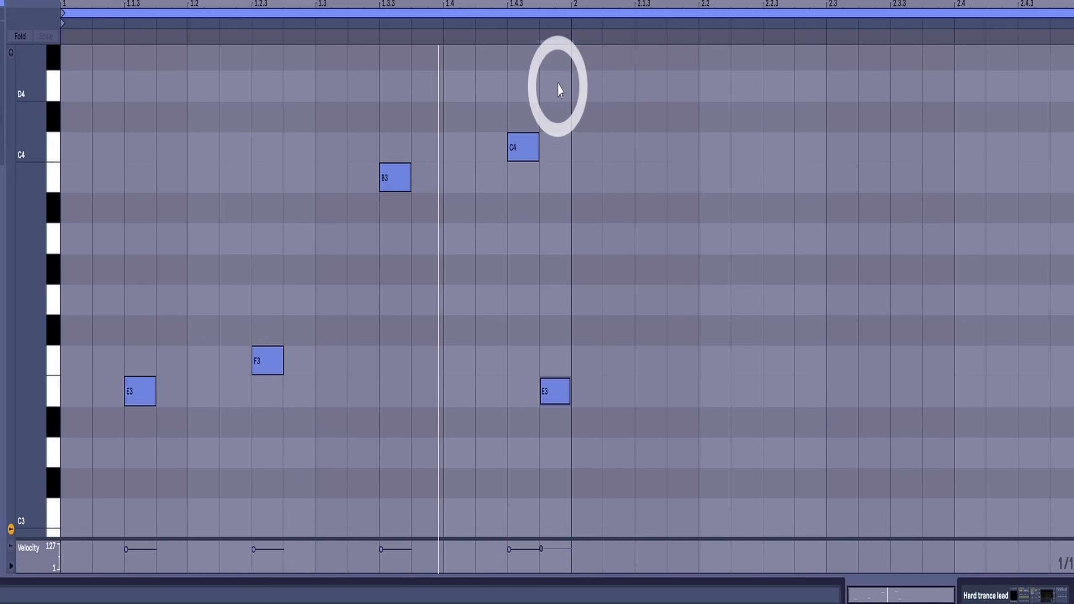
Shorten the lead clip's loop to one bar and move the clip from the Hard trance lead track to the Sine track
left_click(570, 13)
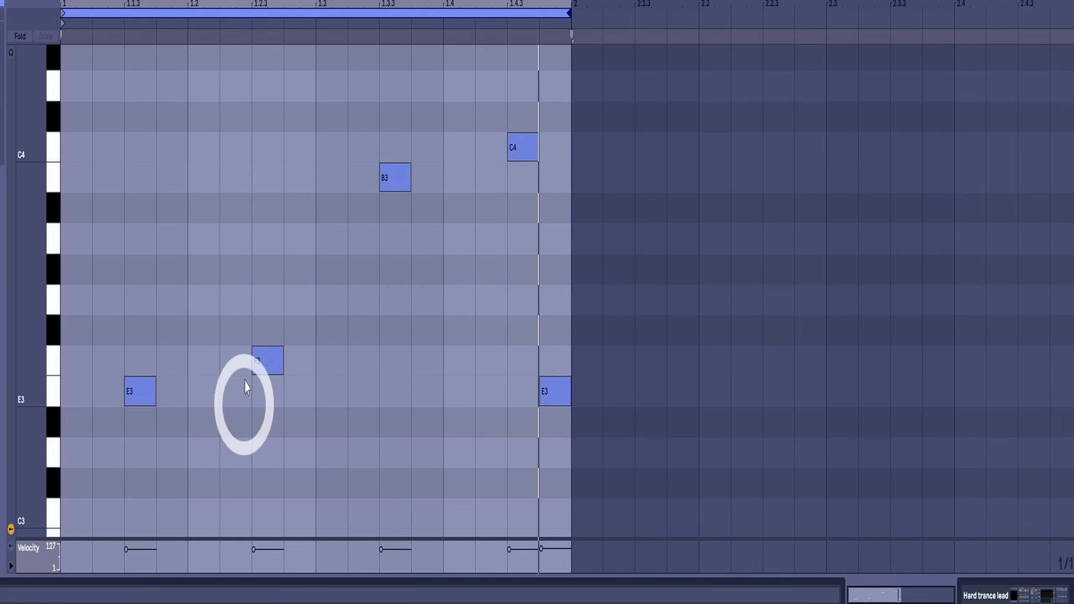
key("plus")
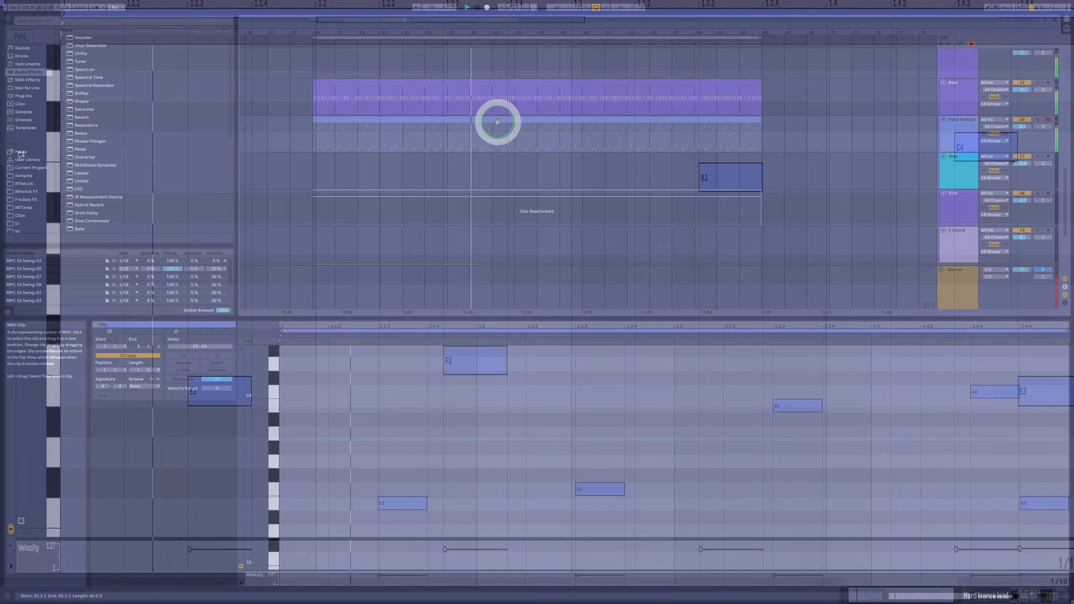
left_click(497, 121)
left_click(489, 166)
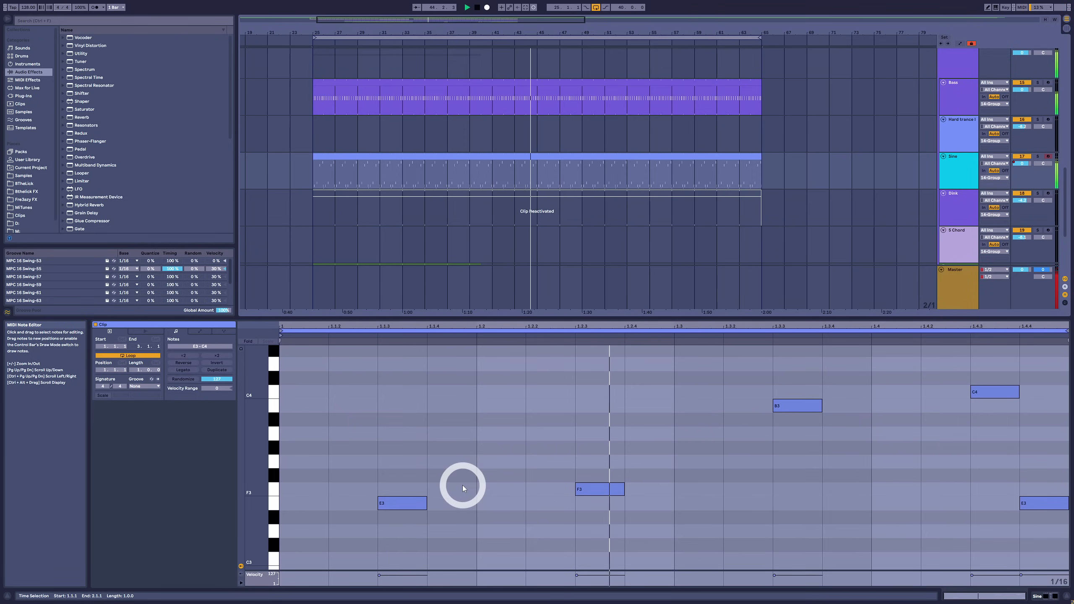
Raise the F3 note in the Sine track's clip by one semitone to F#3
left_click(596, 457)
left_click_drag(596, 458, 595, 521)
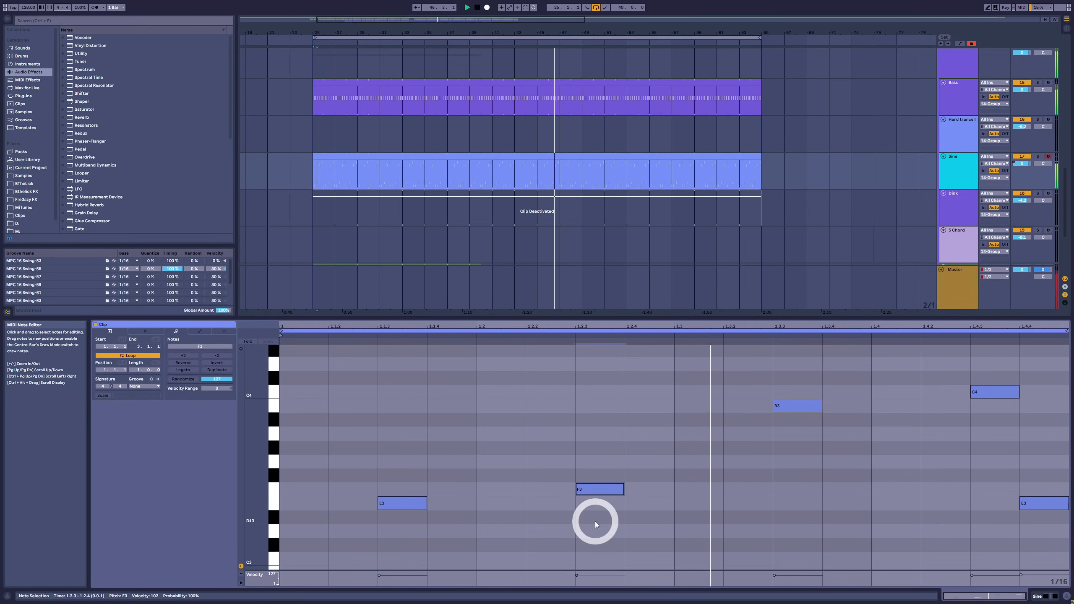
key("Up")
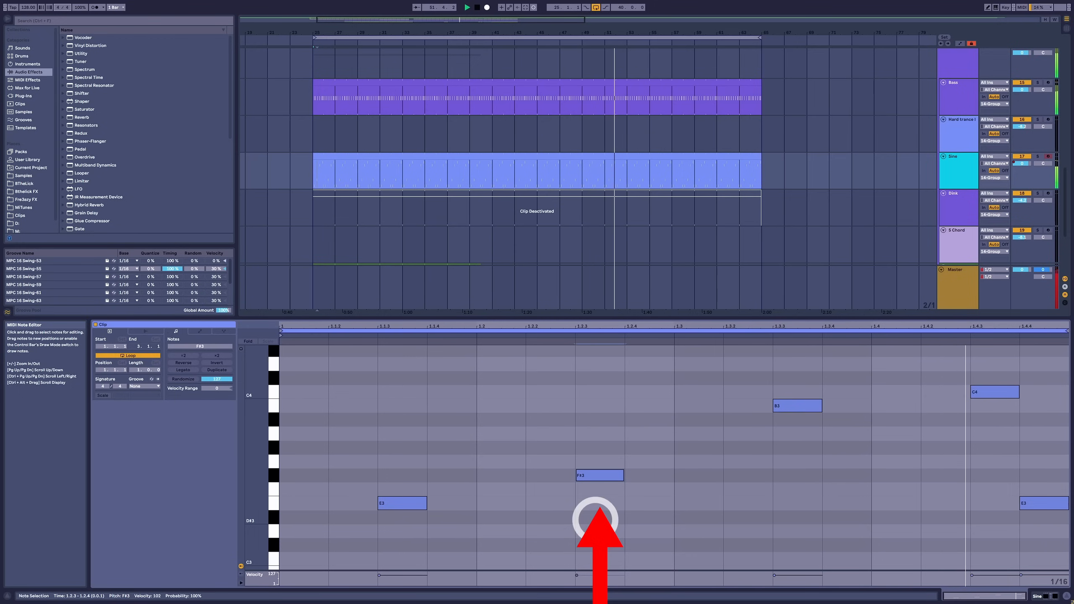
Lower the F#3 note in the Sine track's clip by one semitone to F3
key("Down")
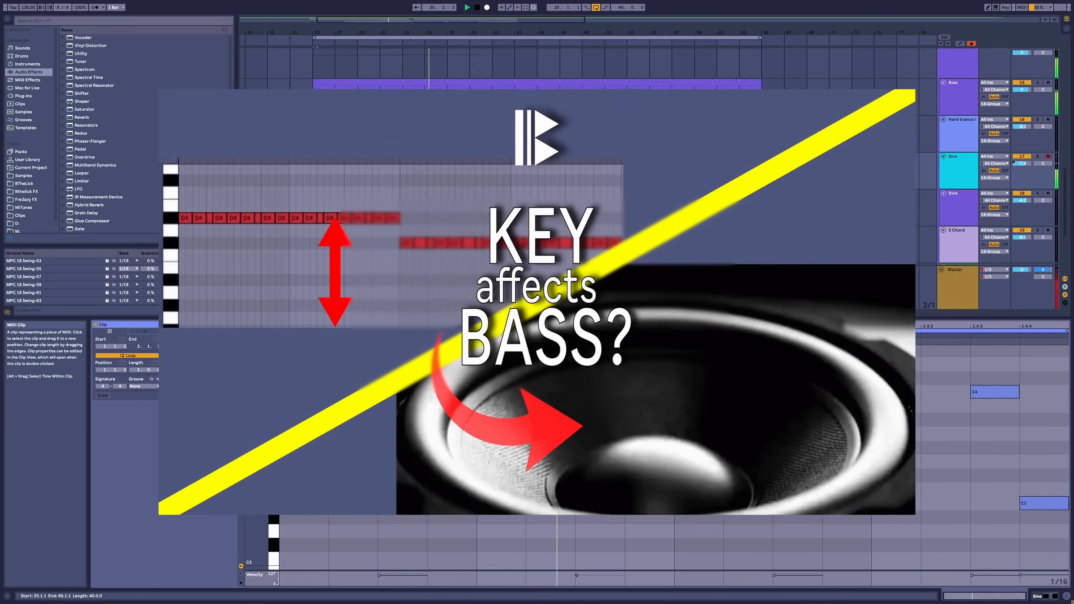
left_click(389, 153)
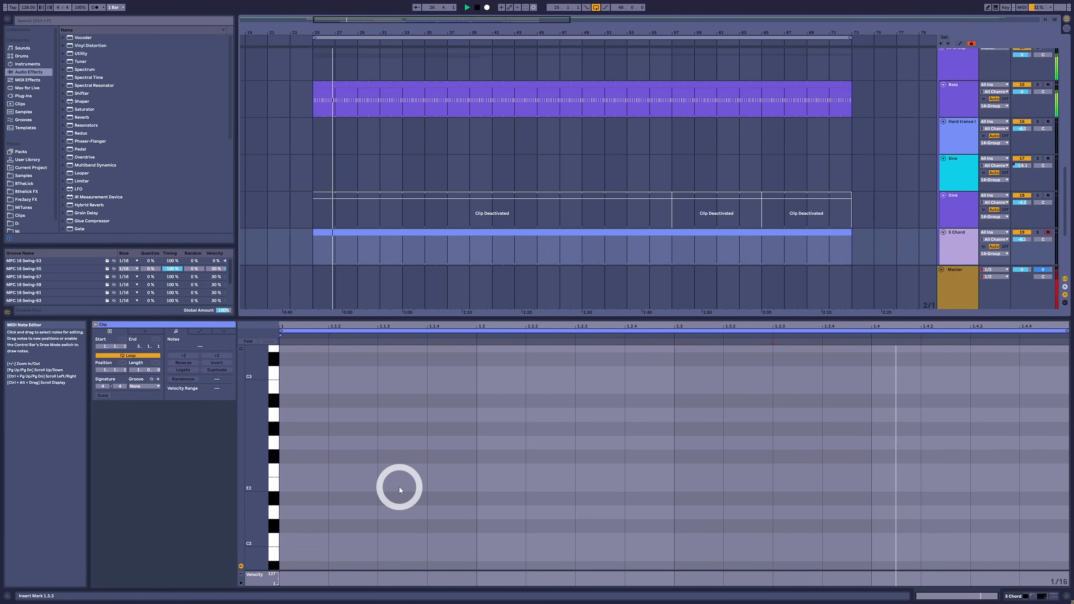
Add an E minor chord of sixteenth notes E2, G2 and B2 at 1.1.3 in the S Chord clip
key("alt+3")
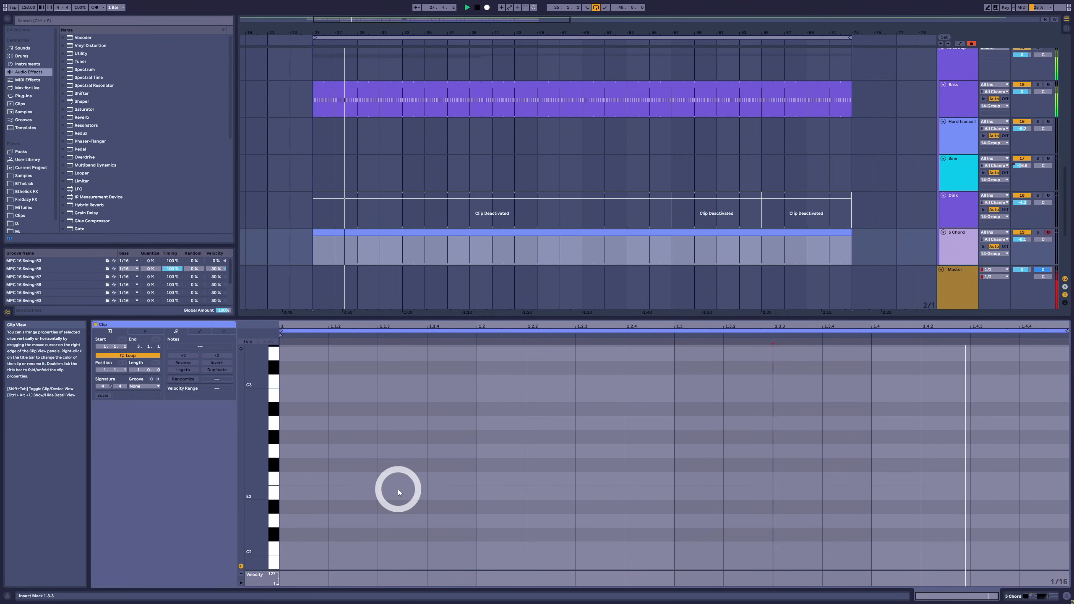
scroll(398, 490, "up", 1)
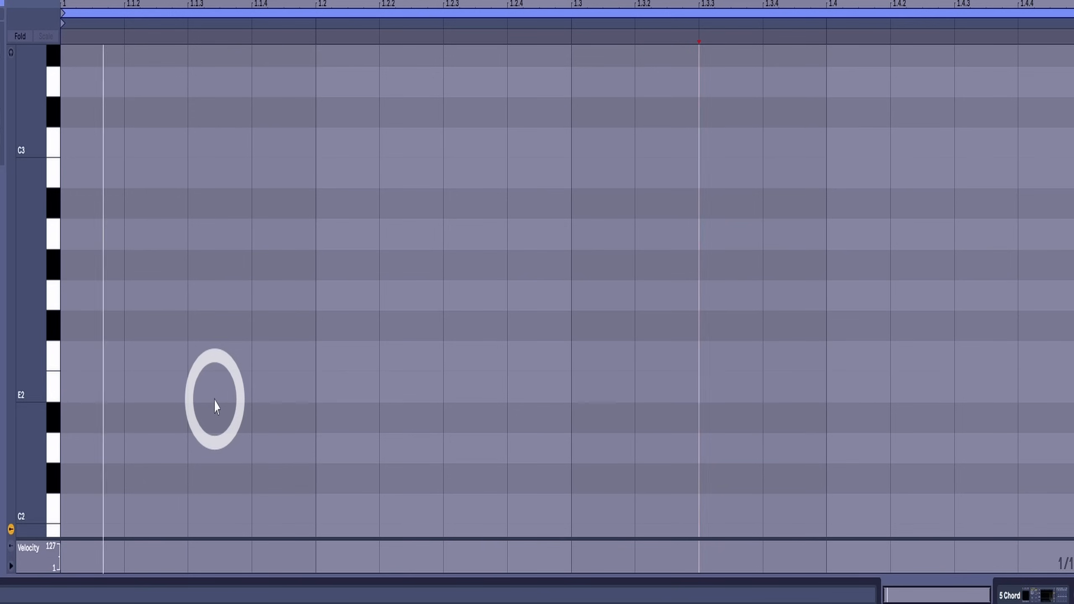
double_click(215, 400)
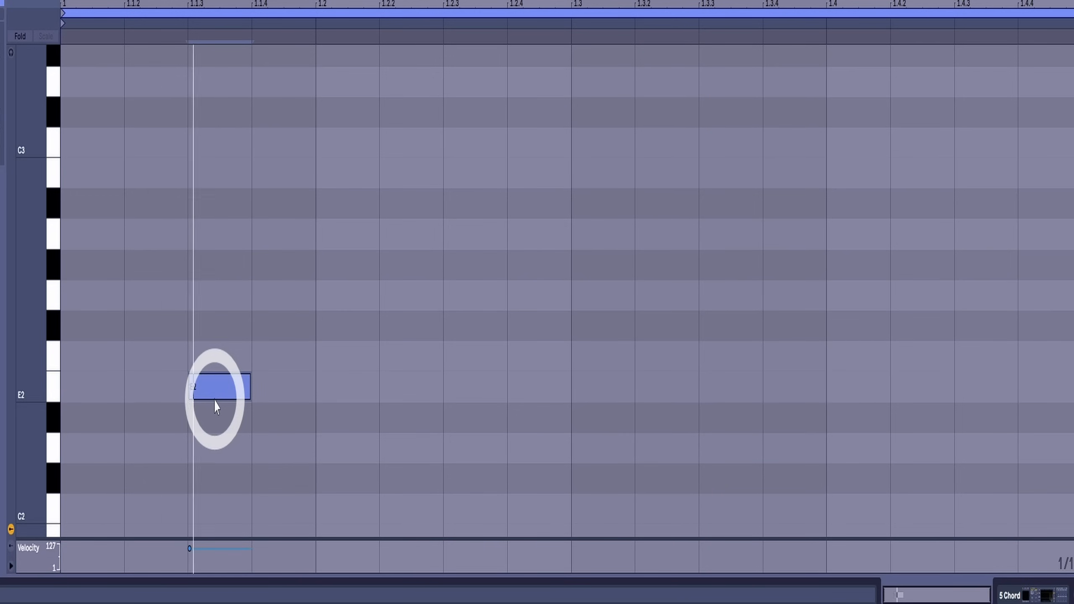
left_click(219, 360)
double_click(223, 296)
double_click(229, 174)
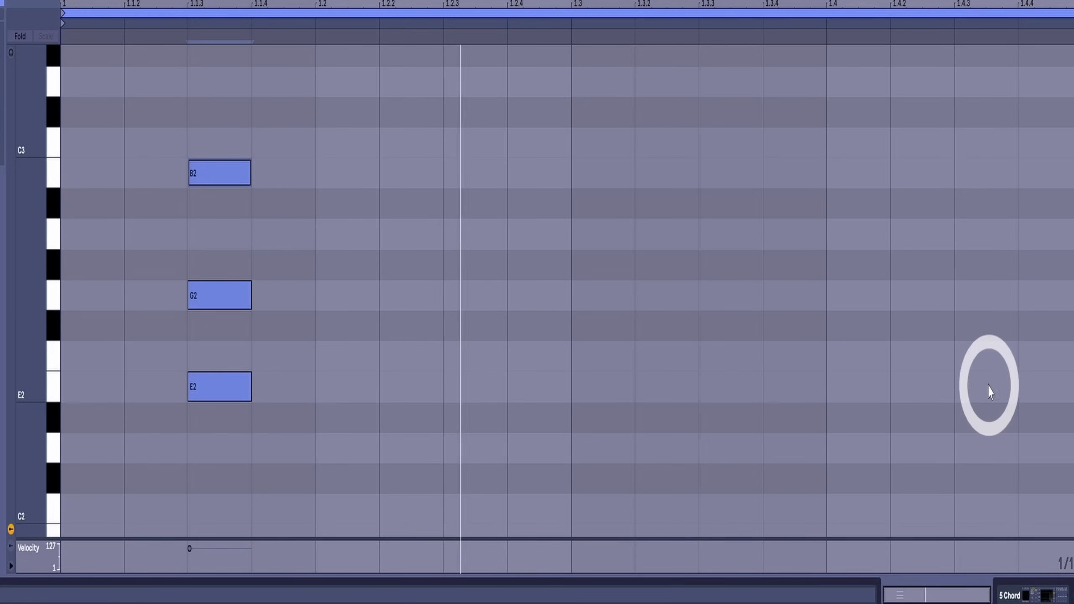
Add an F major chord of sixteenth notes F2, A2 and C3 at 1.4.3 in the S Chord clip
double_click(983, 353)
double_click(985, 236)
double_click(991, 143)
Copy the E minor chord to 1.2.3 and 1.3.3 and shorten all chord notes to about two thirds of a sixteenth
left_click_drag(233, 402, 731, 403)
left_click_drag(1072, 128, 211, 540)
left_click_drag(251, 394, 231, 395)
left_click(311, 442)
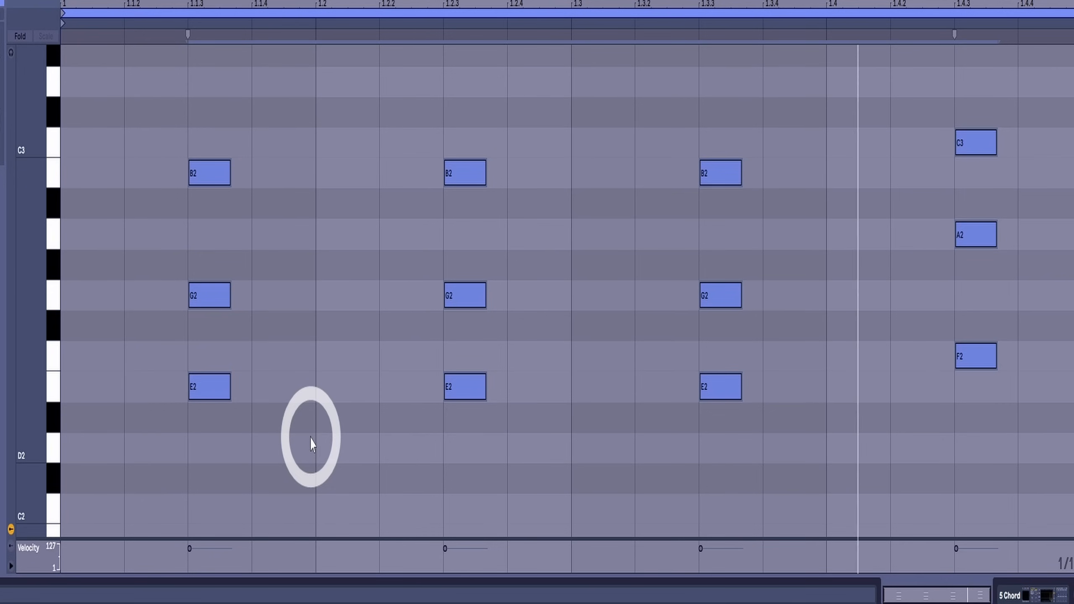
Delete the middle notes of all four chords, the three G2 notes and the A2 note
left_click(197, 269)
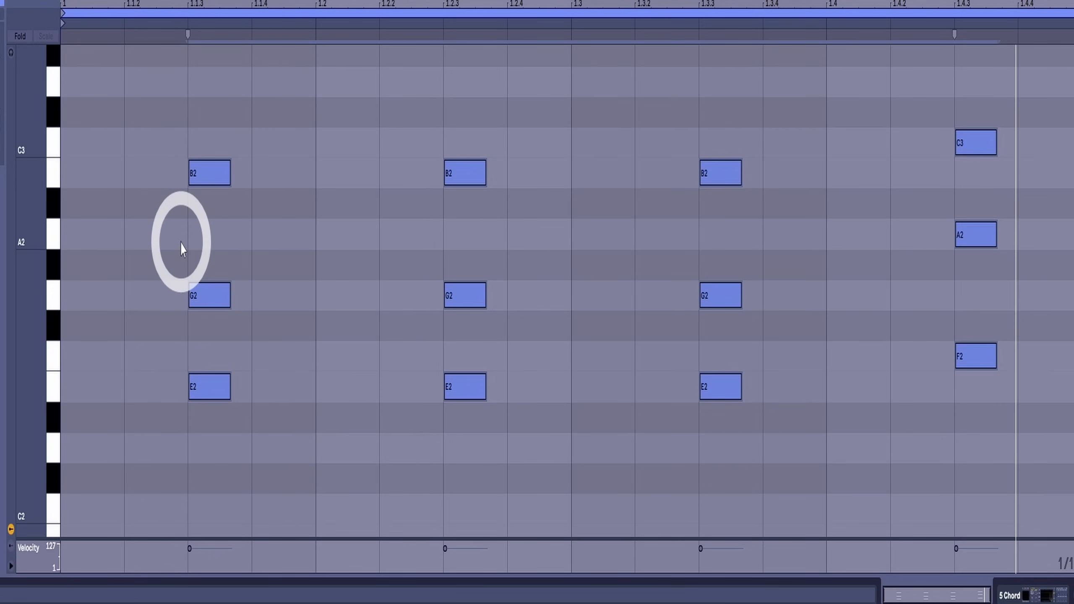
left_click_drag(182, 213, 1015, 324)
key("Delete")
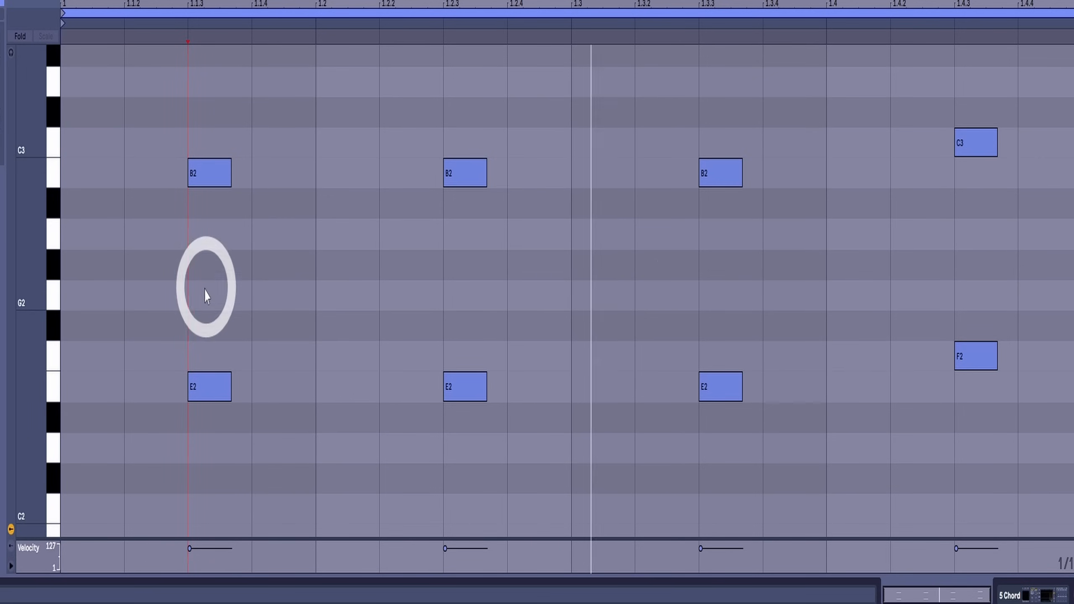
Add a short C3 note at 1.3.4 in the S Chord clip, one sixteenth after the third B2 note
left_click_drag(195, 315, 1046, 488)
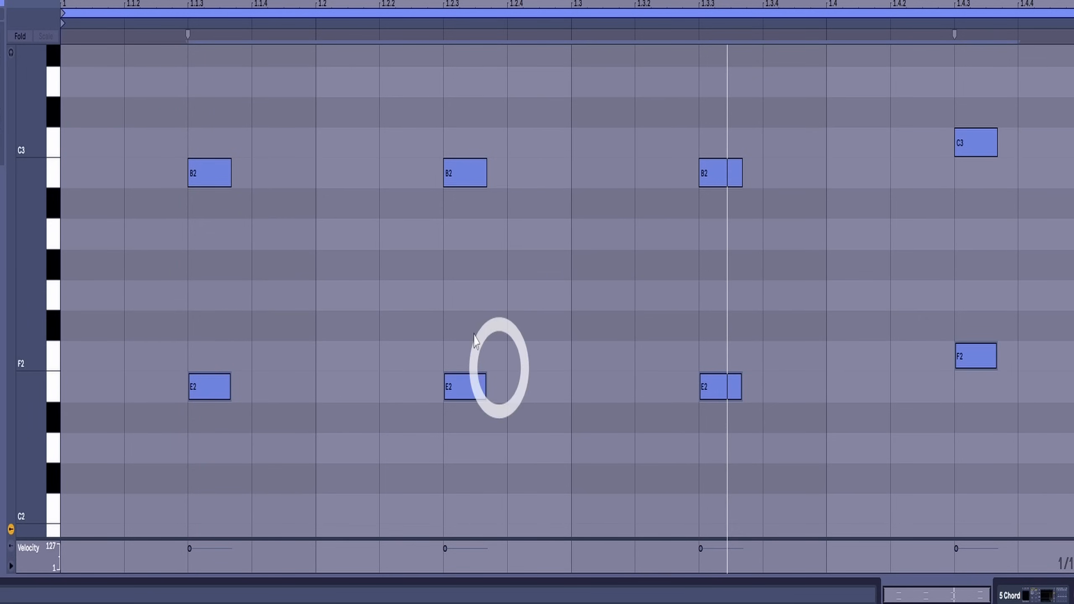
left_click_drag(223, 100, 987, 181)
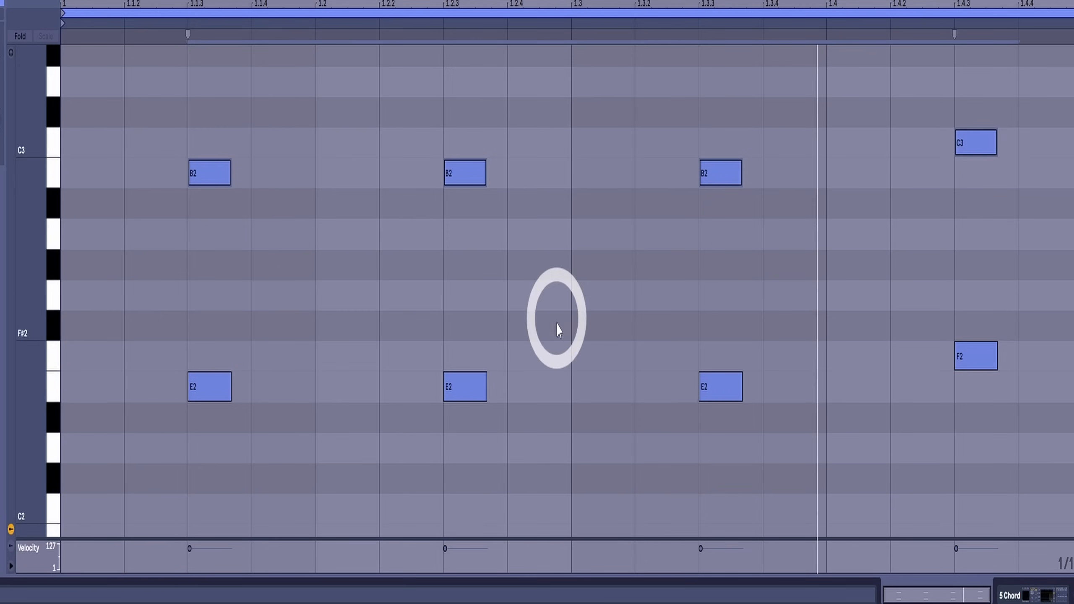
left_click_drag(688, 105, 791, 137)
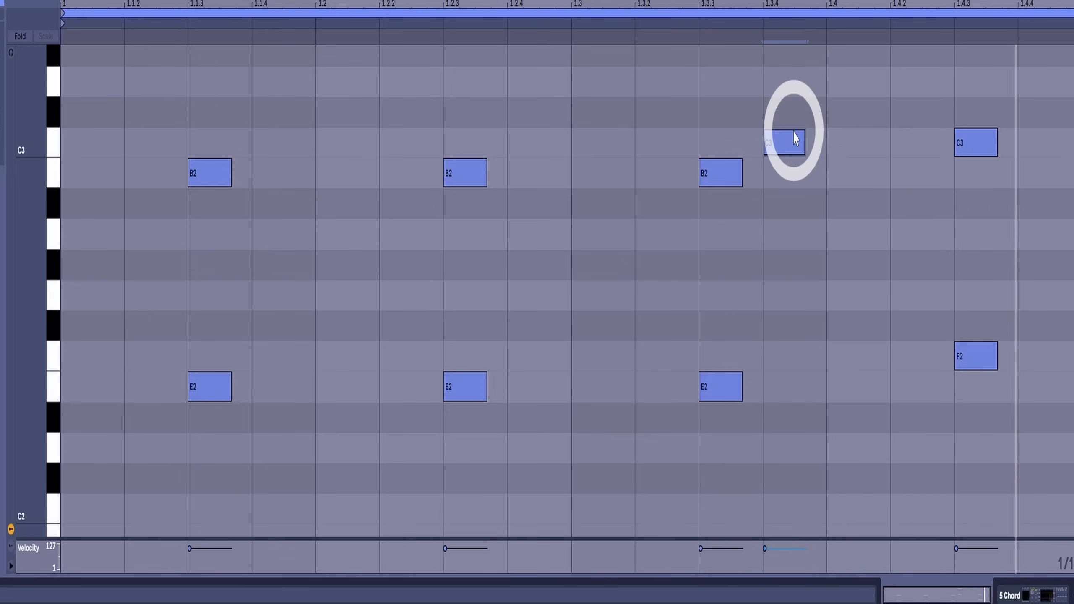
left_click(723, 389)
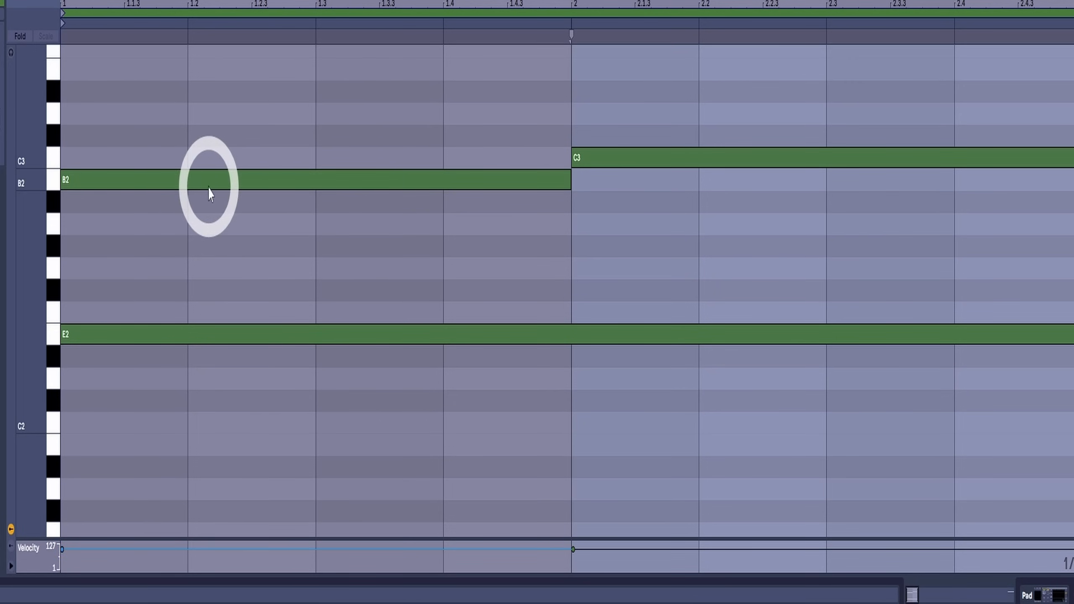
Examine the sustained E2, B2 and C3 notes in the Pad track's clip
left_click_drag(208, 92, 185, 409)
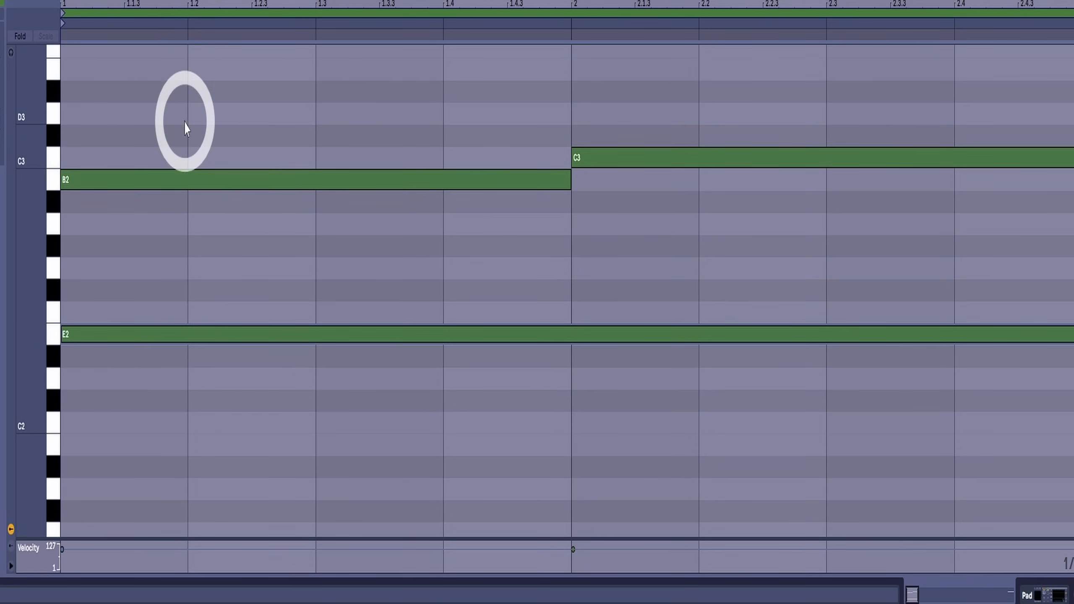
left_click_drag(184, 122, 178, 240)
left_click_drag(621, 74, 622, 236)
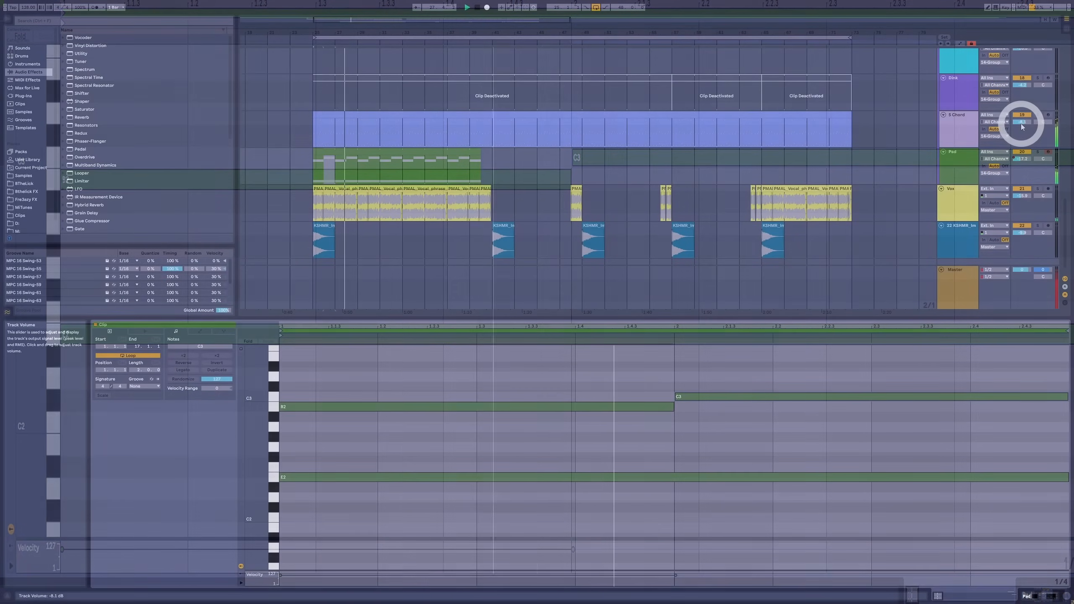
Adjust the Pad track's volume against the S Chord track and open the S Chord clip
left_click(957, 130)
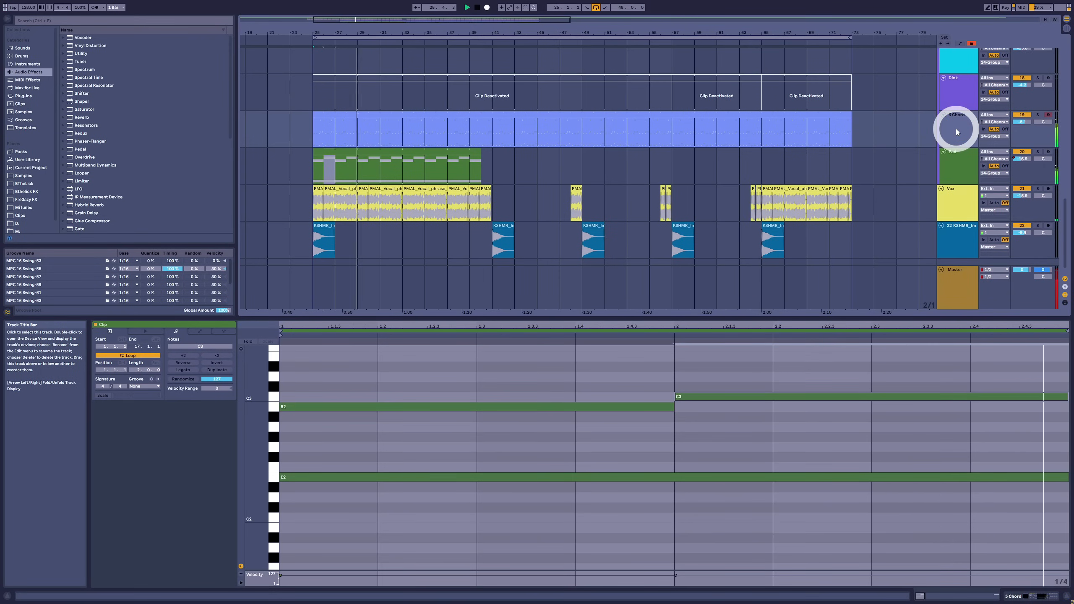
left_click_drag(1019, 157, 1017, 161)
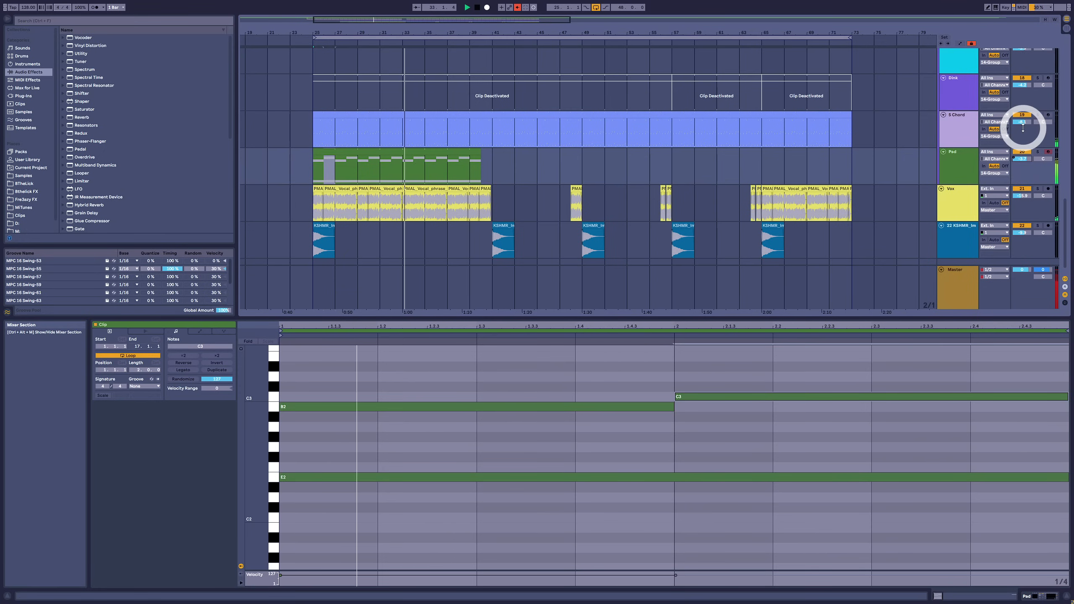
left_click(974, 134)
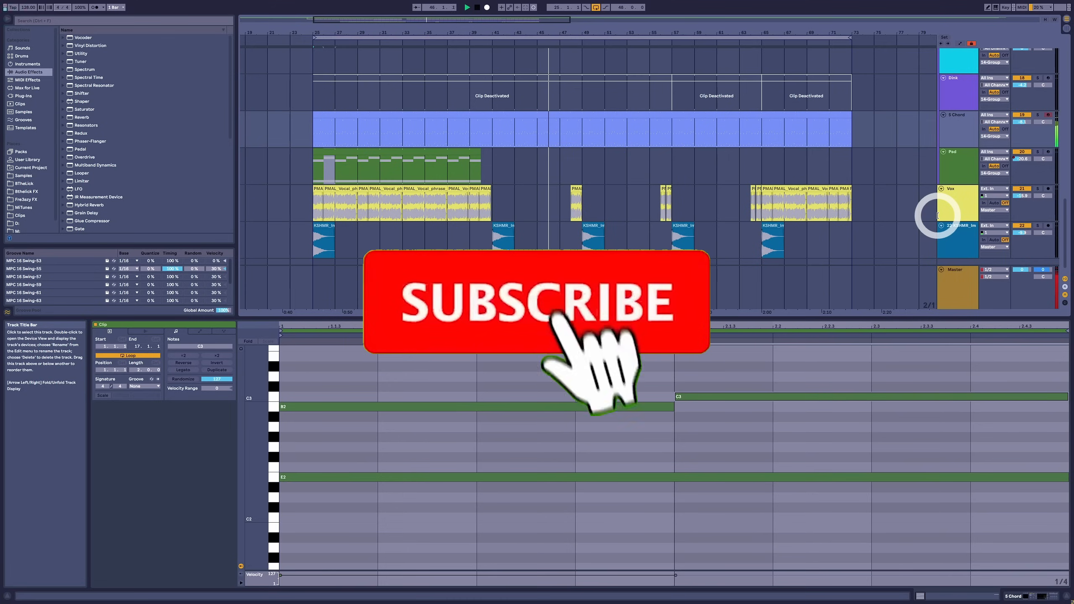
left_click(712, 116)
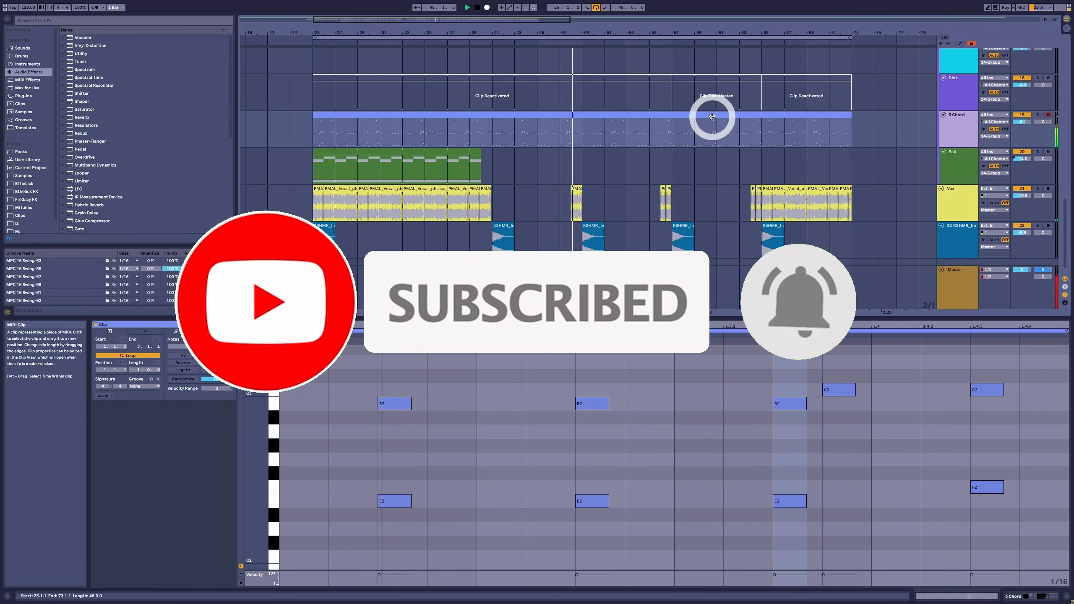